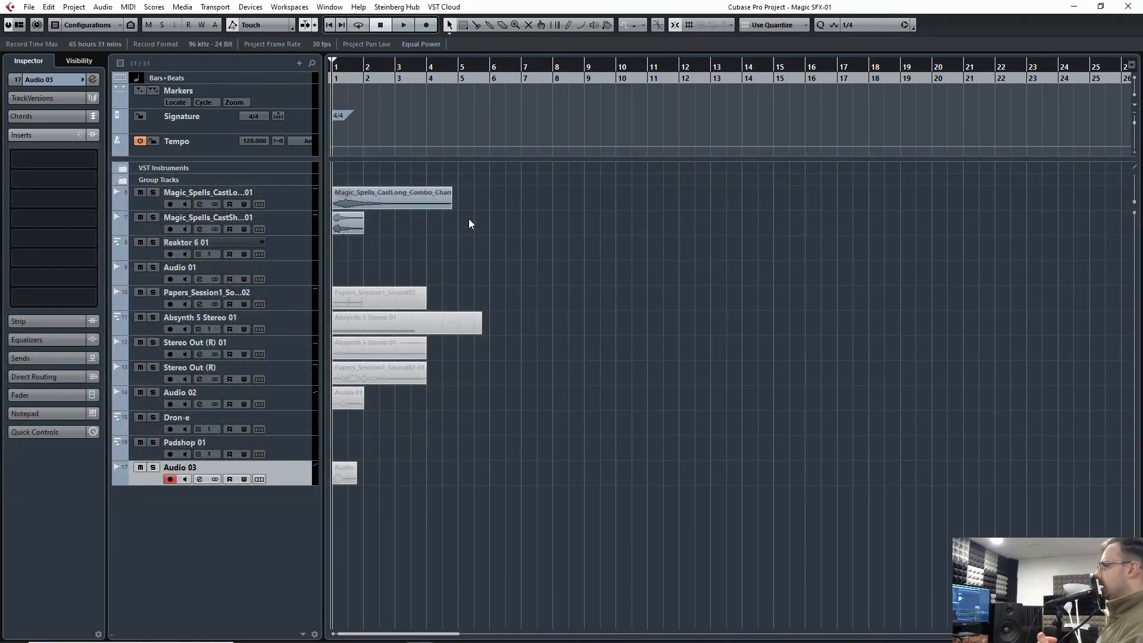
Step: Solo the Magic_Spells_CastLo...01 track, set the locators around its clip and play it back
click(153, 192)
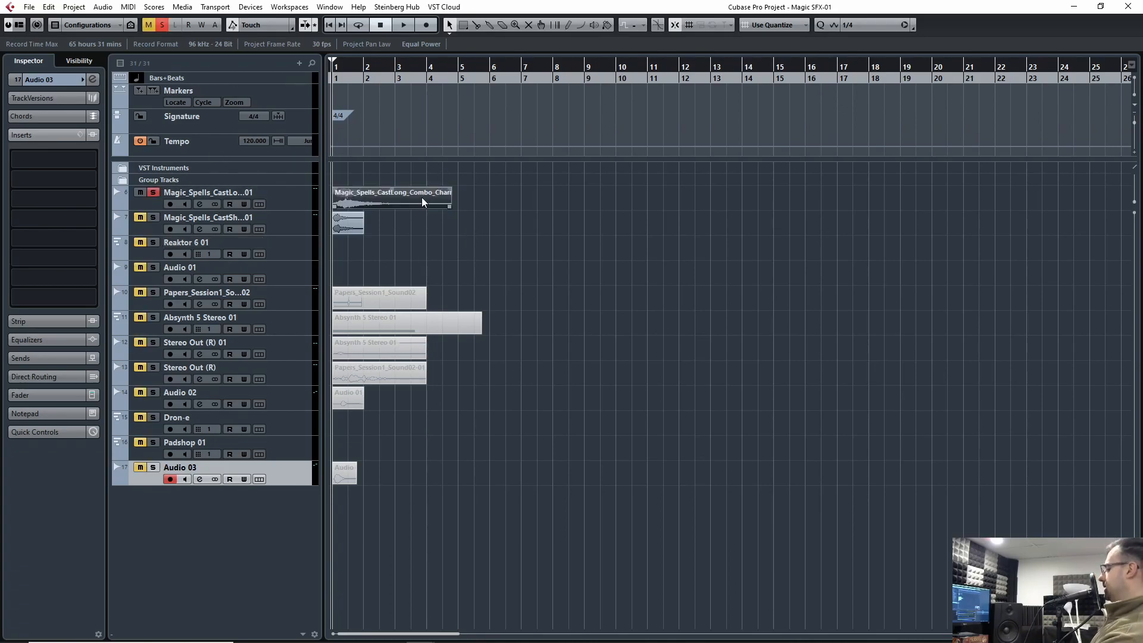
key(p)
key(space)
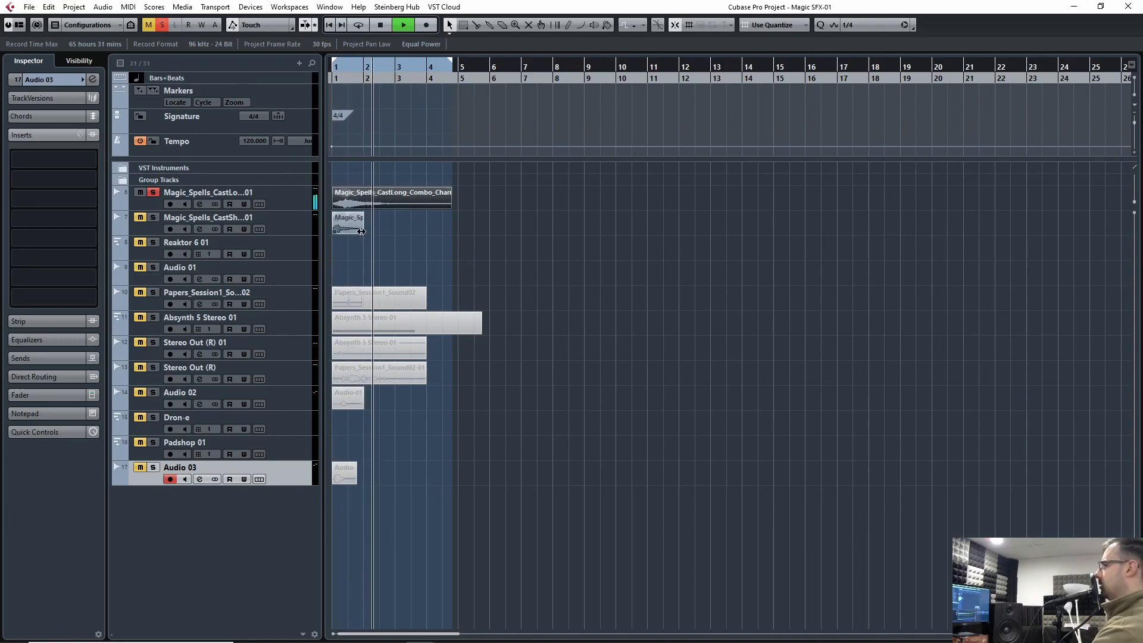
key(space)
Step: Solo the Magic_Spells_CastSh...01 track instead and play its clip from the start of bar 1
click(153, 192)
click(153, 217)
drag(370, 74, 269, 92)
key(space)
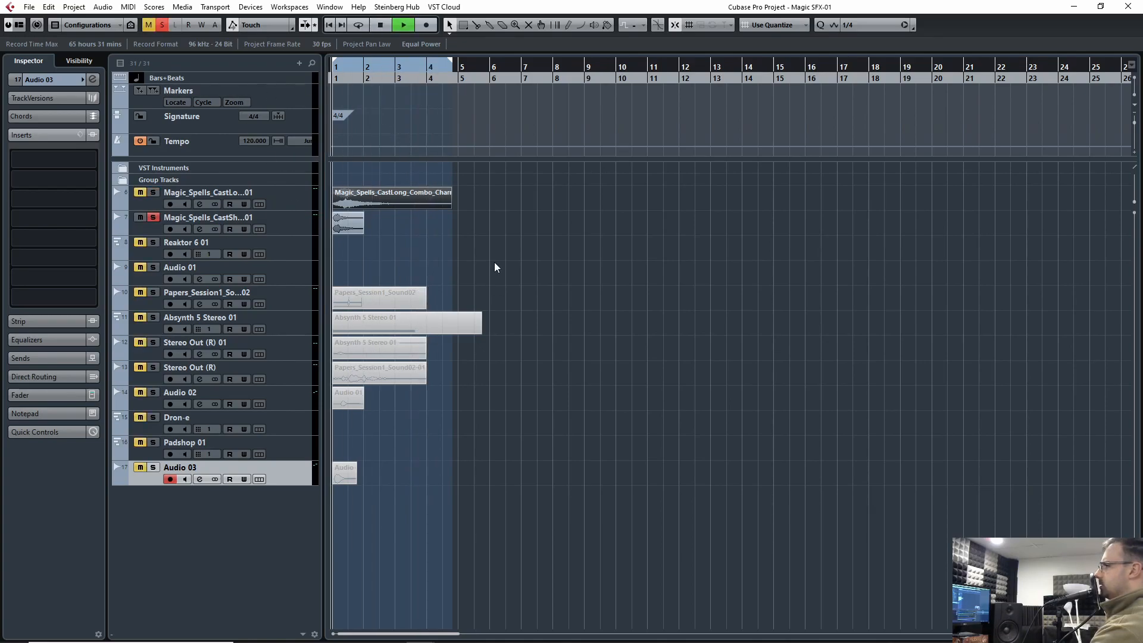
key(space)
Step: Clear the track solo and leave only the Papers_Session1_Sound02 clip unmuted
click(154, 217)
click(398, 267)
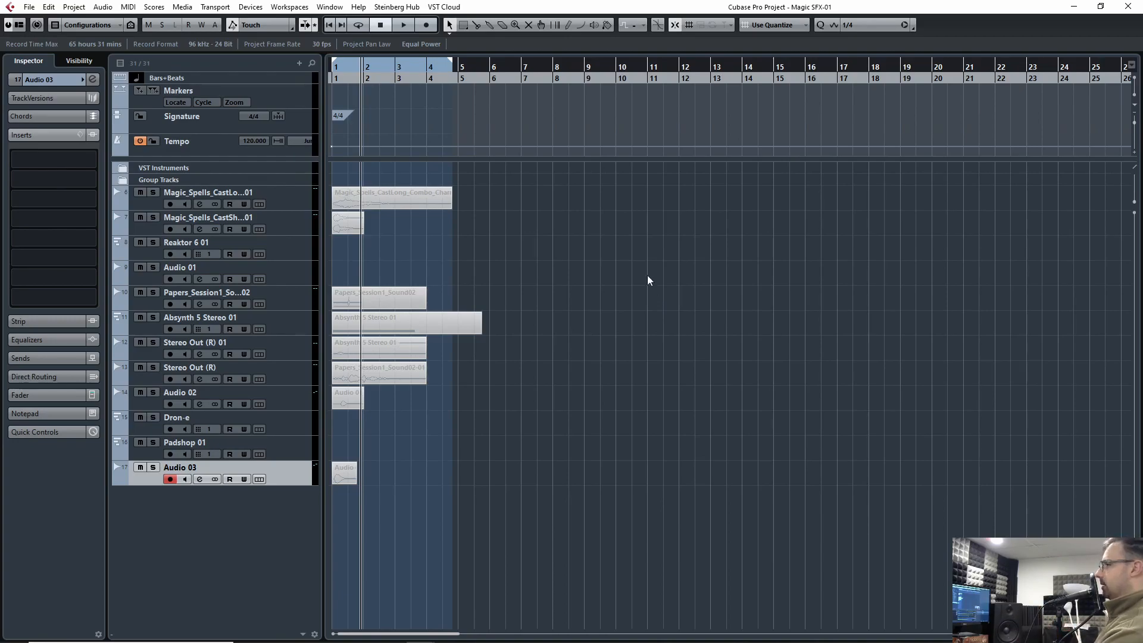
click(405, 307)
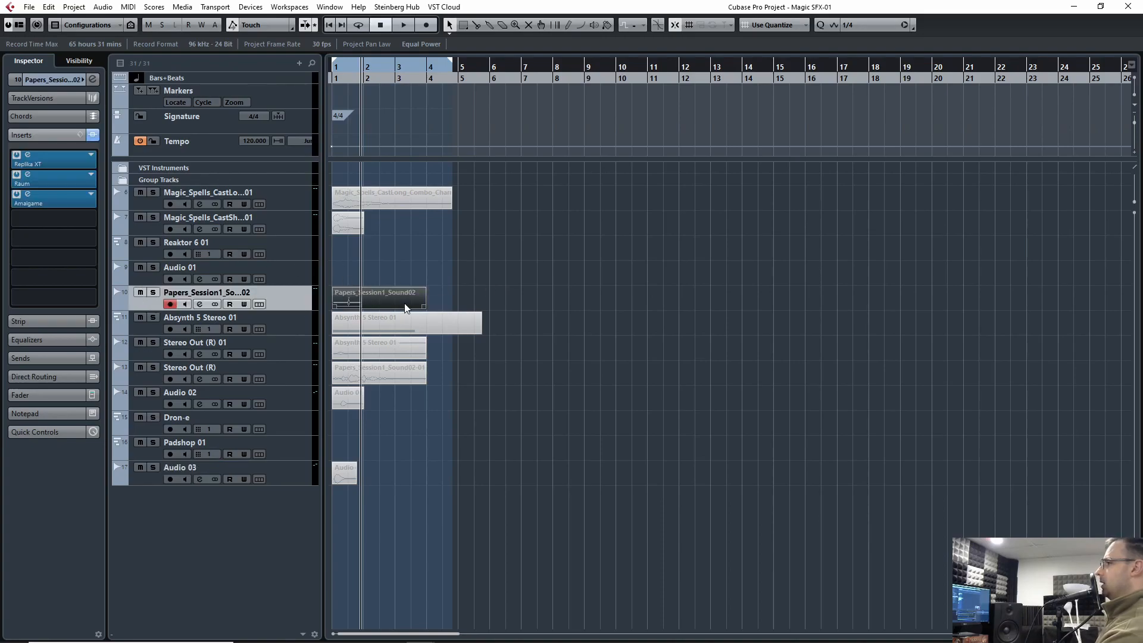
key(alt+m)
click(598, 260)
Step: Play the Papers_Session1_Sound02 clip from the start with its inserts bypassed, and re-enable the inserts
drag(365, 69, 246, 77)
click(92, 135)
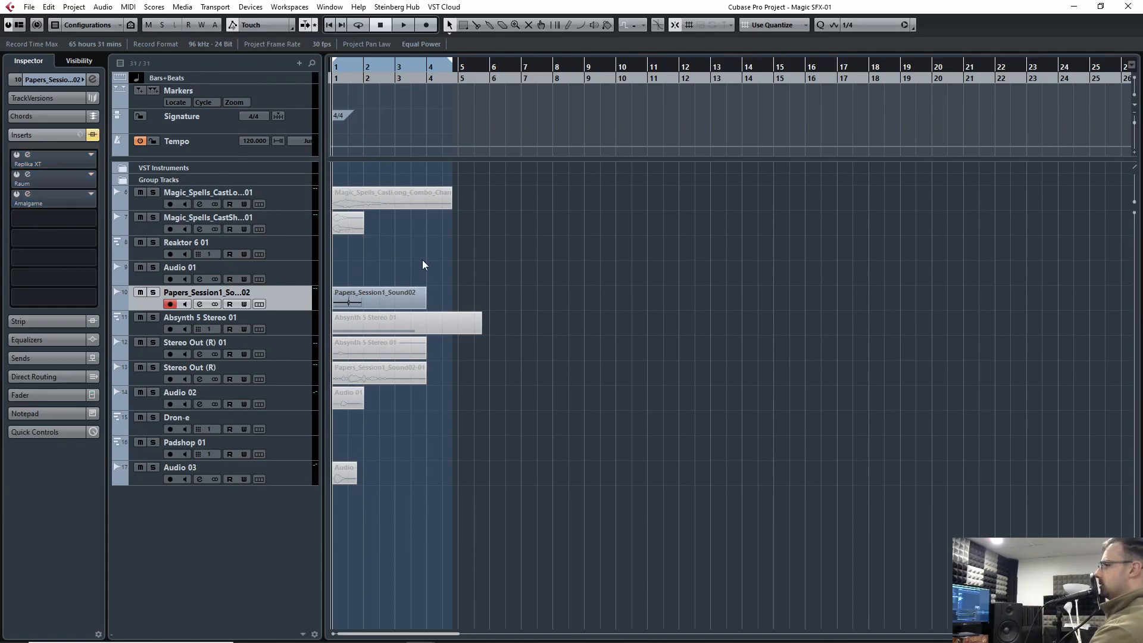
key(space)
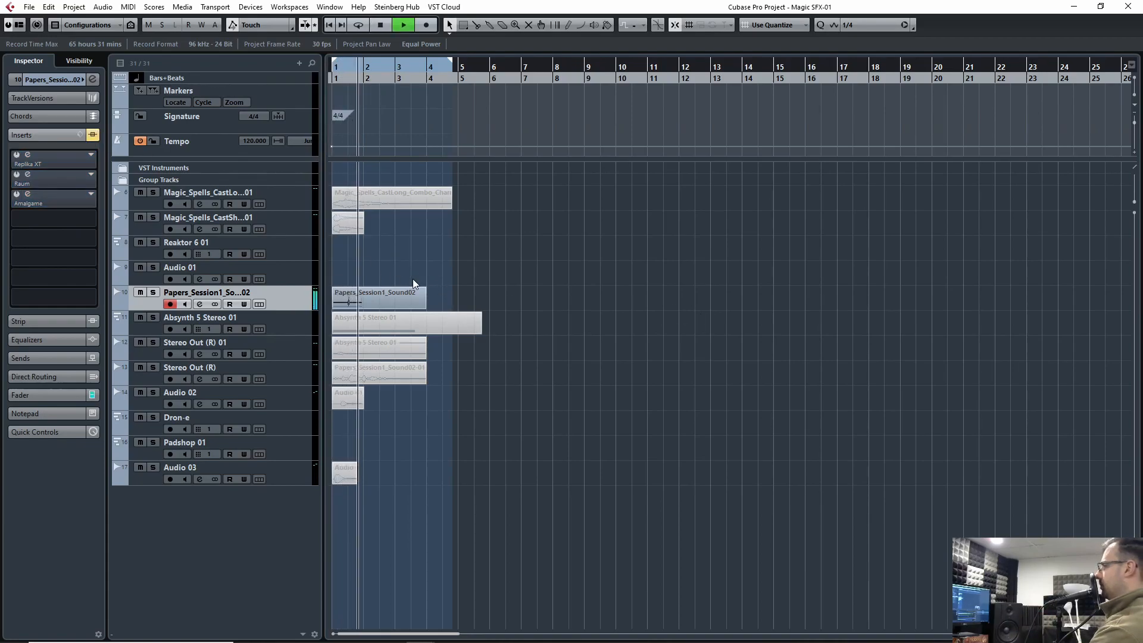
click(93, 135)
Step: Examine the Replika XT, Raum and Amalgame insert settings on the Papers_Session1_Sound02 track, closing each plug-in window
click(27, 155)
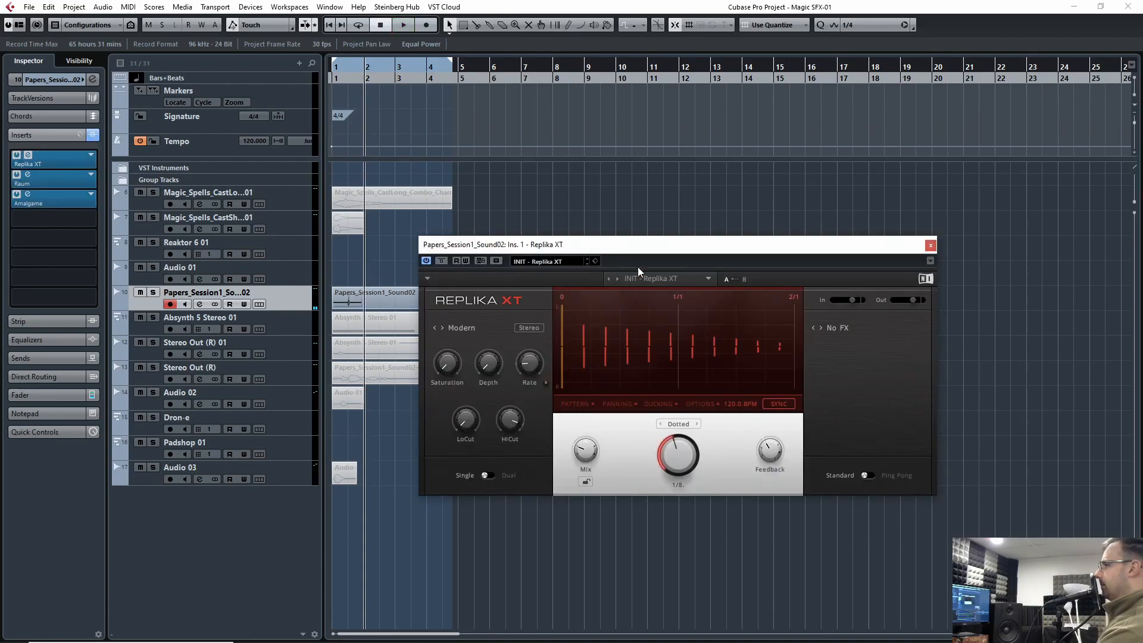
click(930, 245)
click(27, 175)
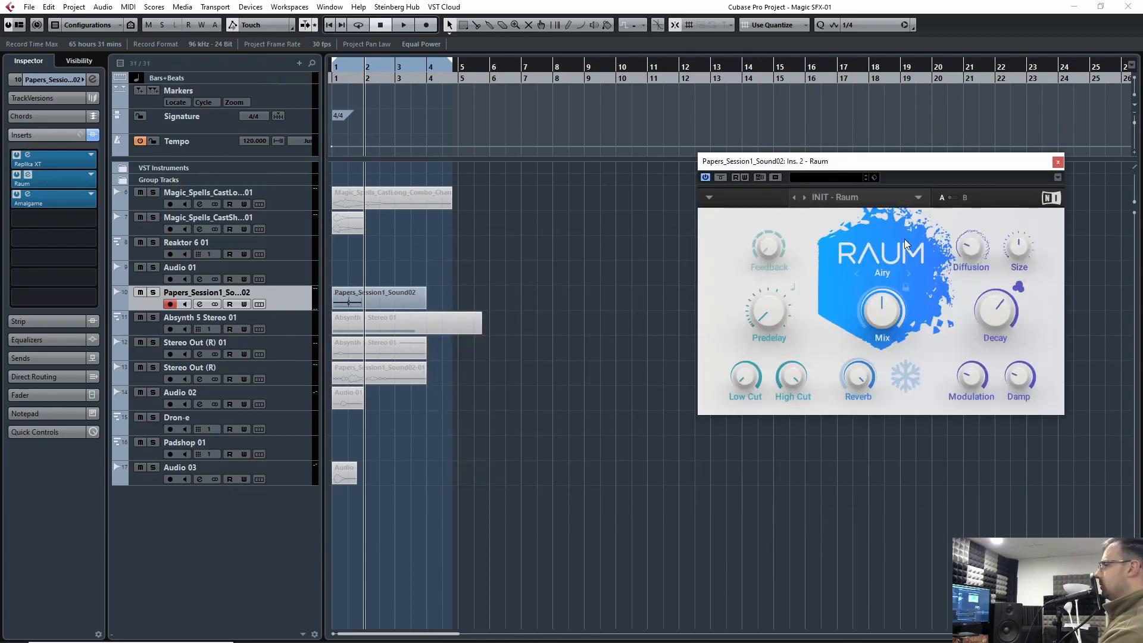
click(1058, 162)
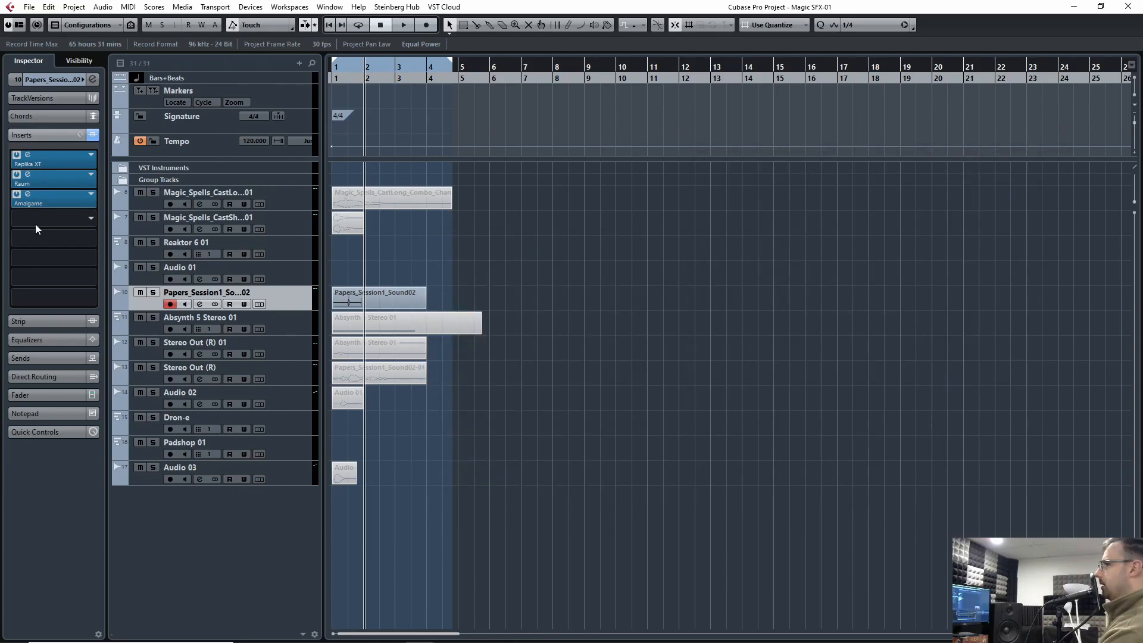
click(28, 195)
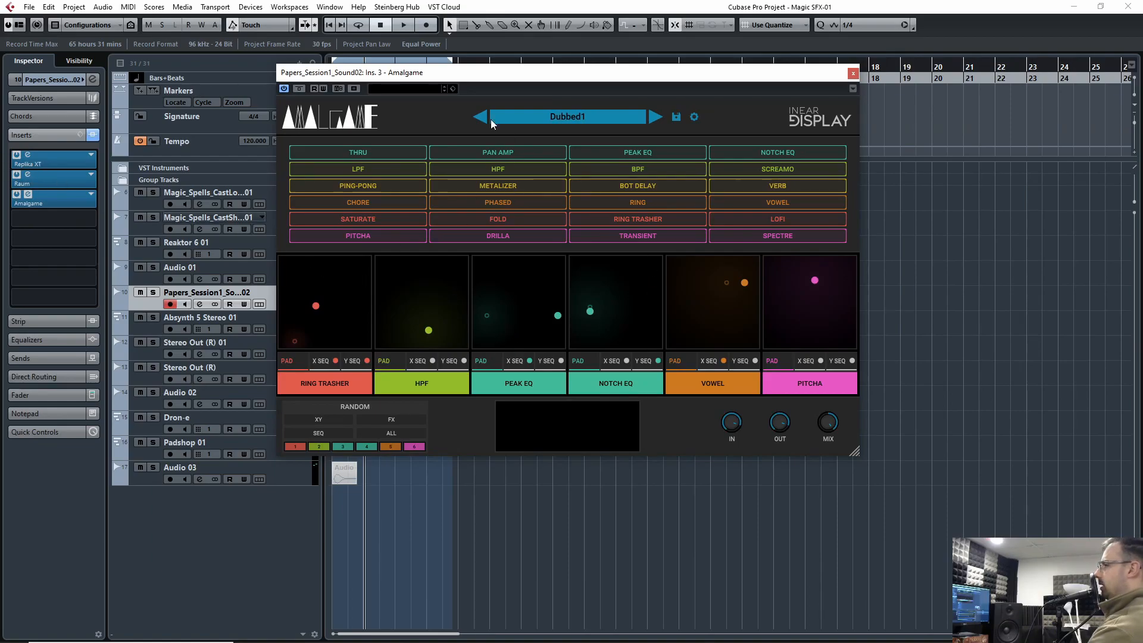
drag(848, 77, 931, 127)
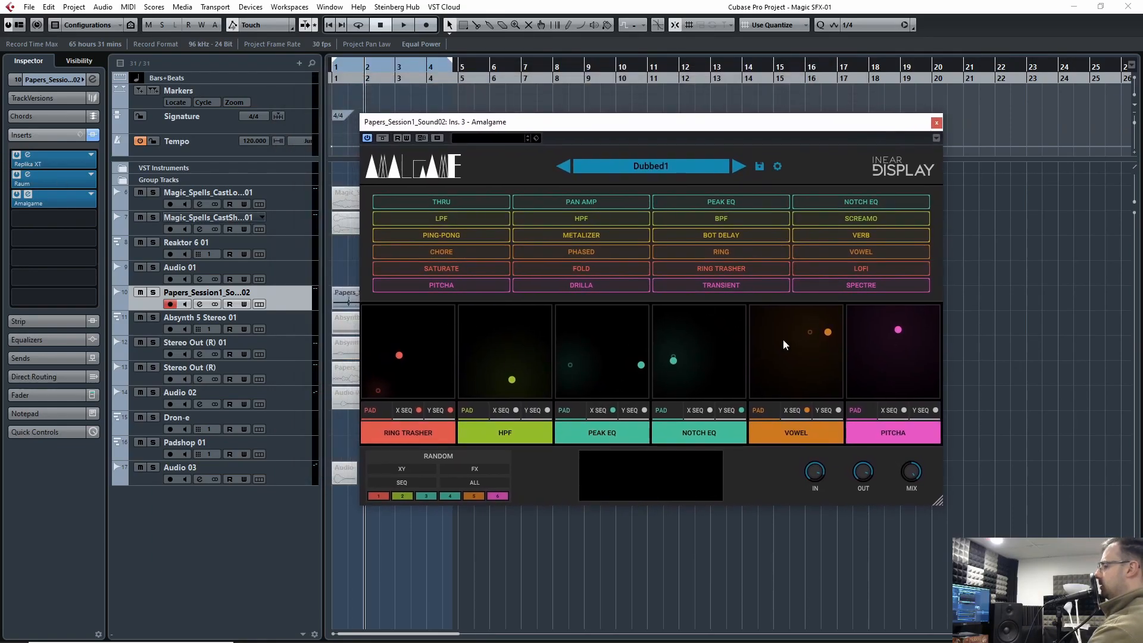
click(936, 123)
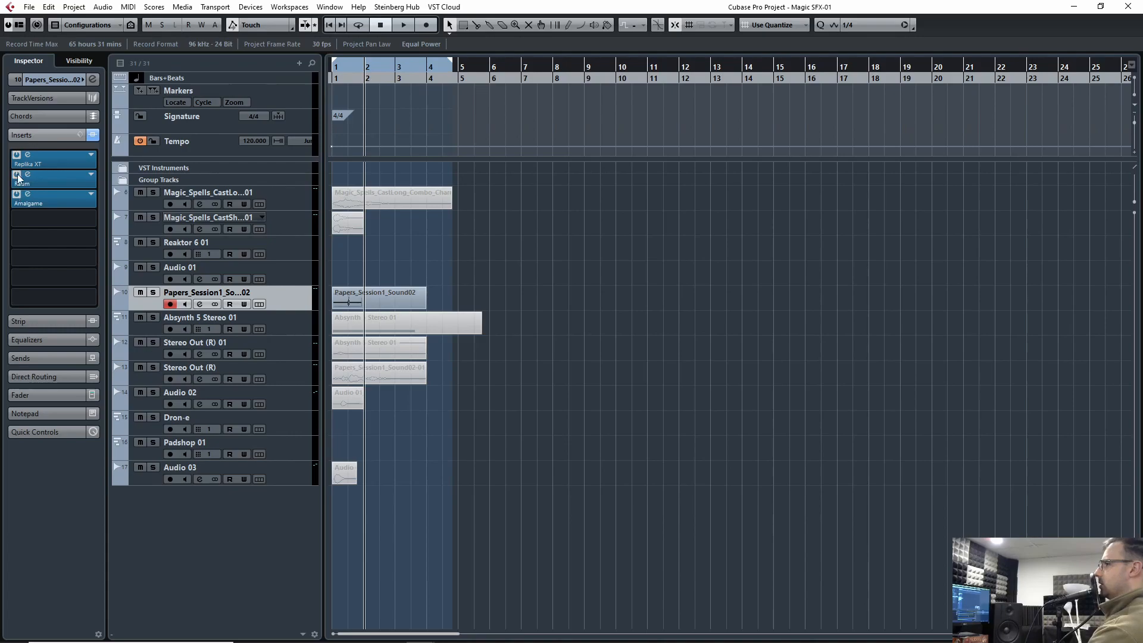
Step: Deactivate the Amalgame and Raum inserts and play the Papers clip from the start with only Replika XT active
click(16, 194)
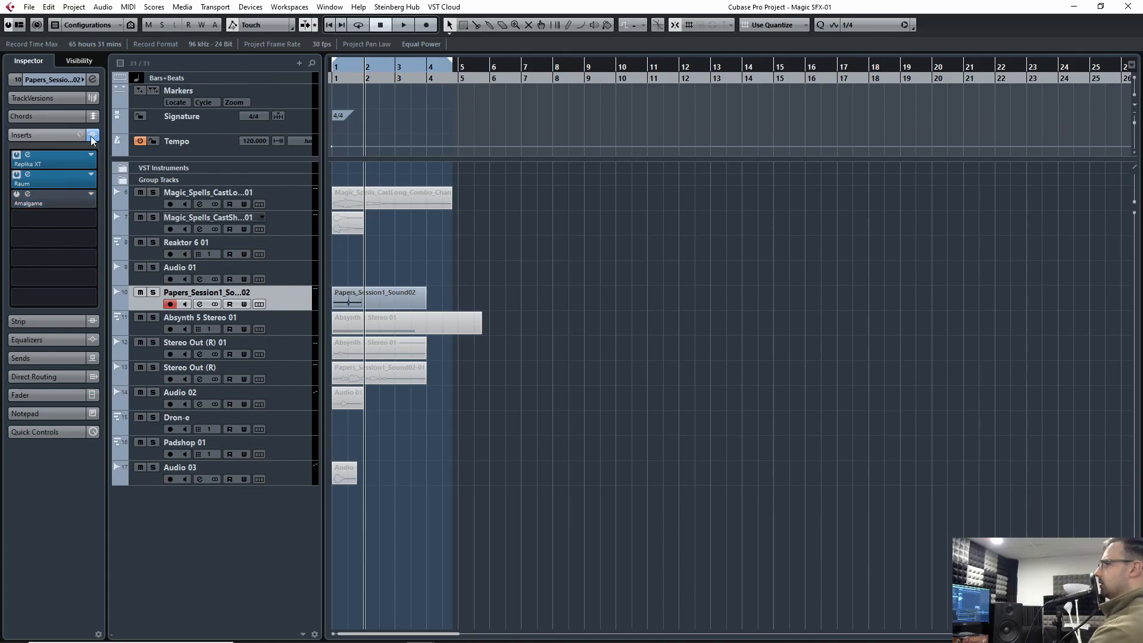
click(92, 135)
click(92, 135)
click(16, 175)
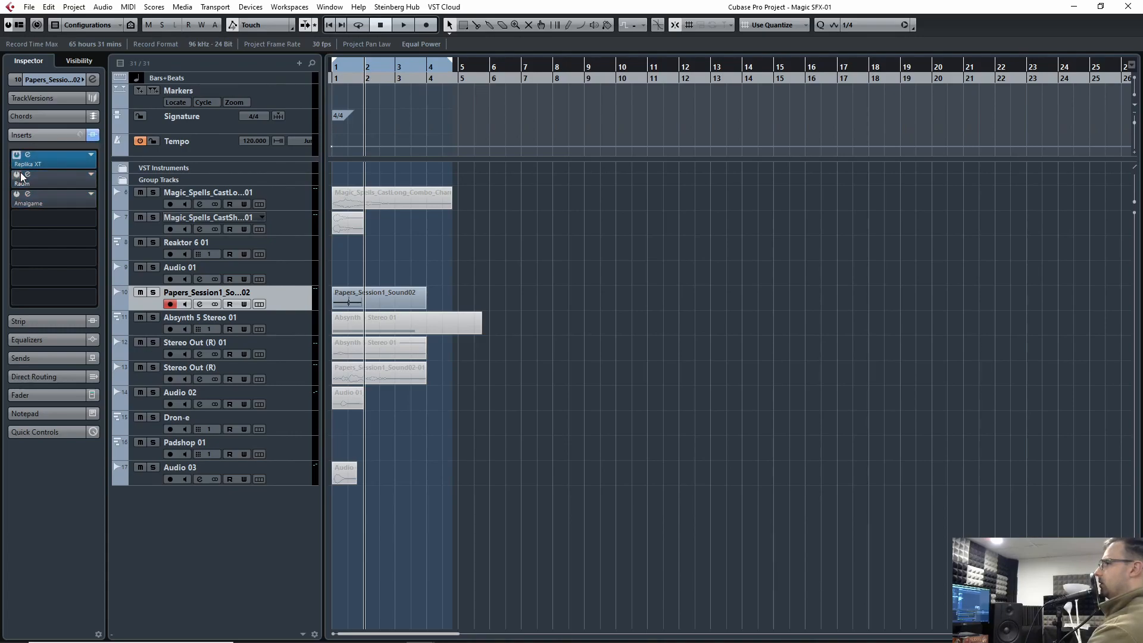
drag(379, 75, 192, 84)
key(space)
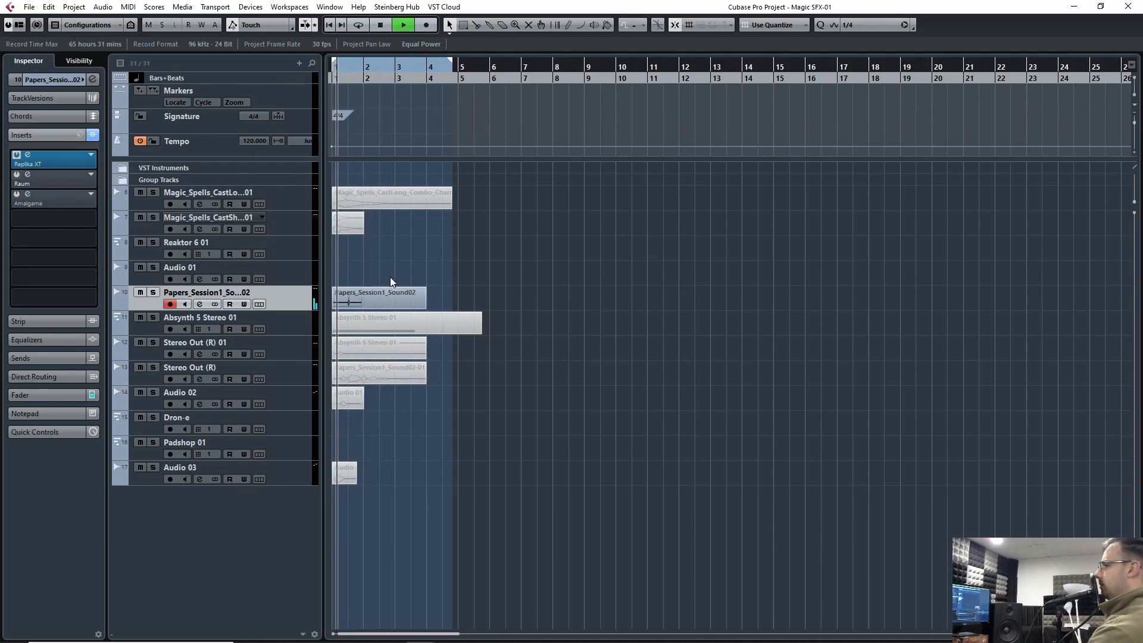
Step: Reactivate the Raum insert and then Amalgame, playing the Papers clip with each effect added
click(16, 175)
key(space)
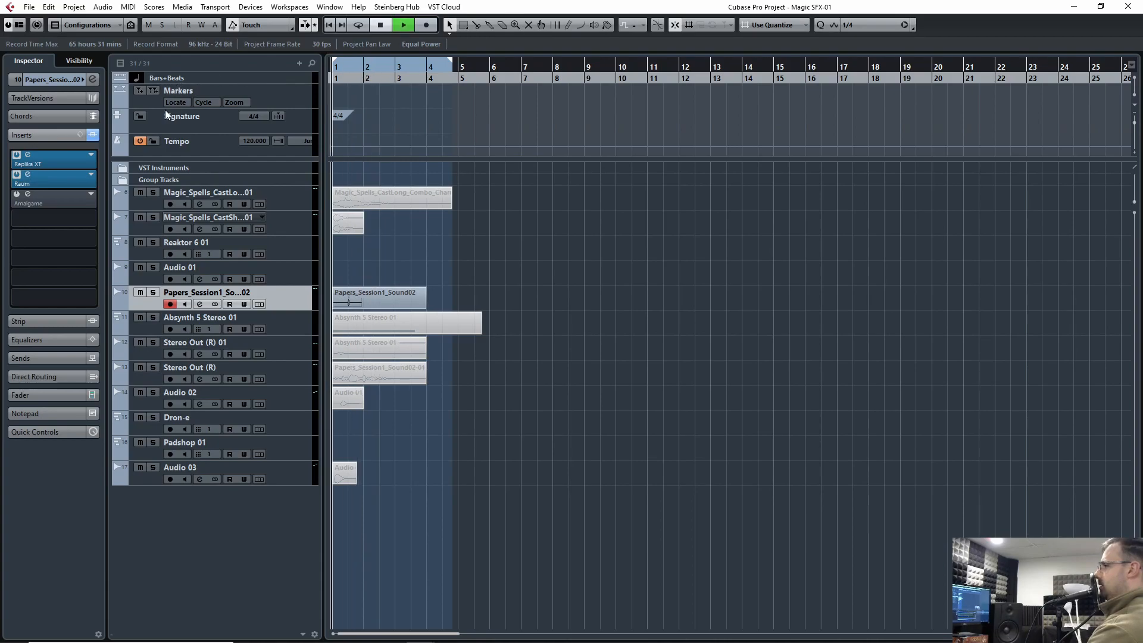
click(16, 194)
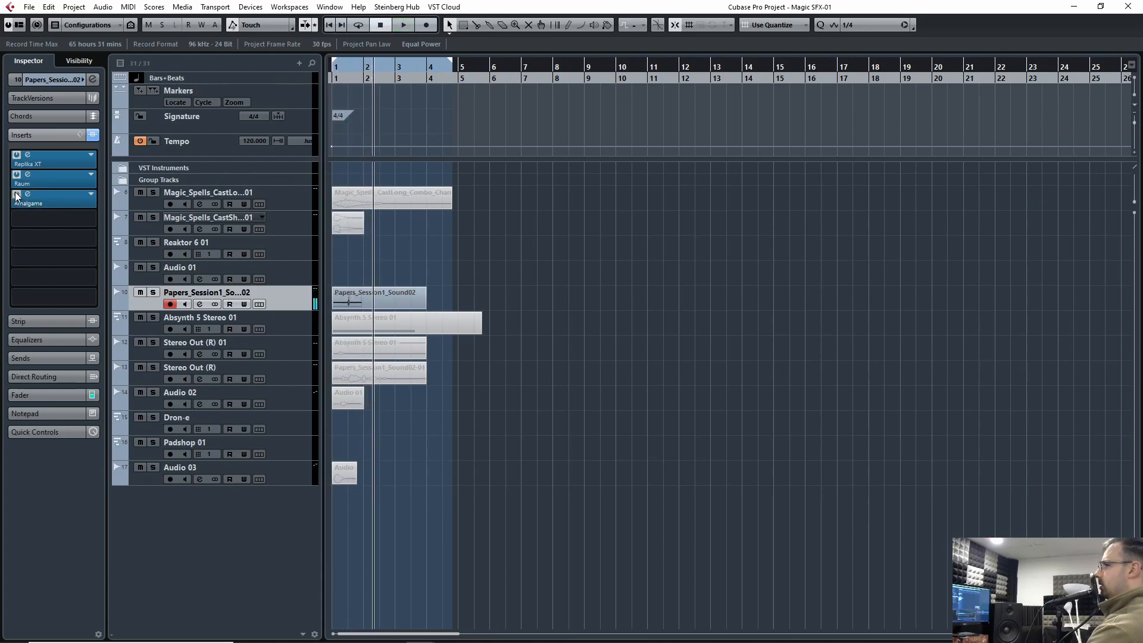
key(space)
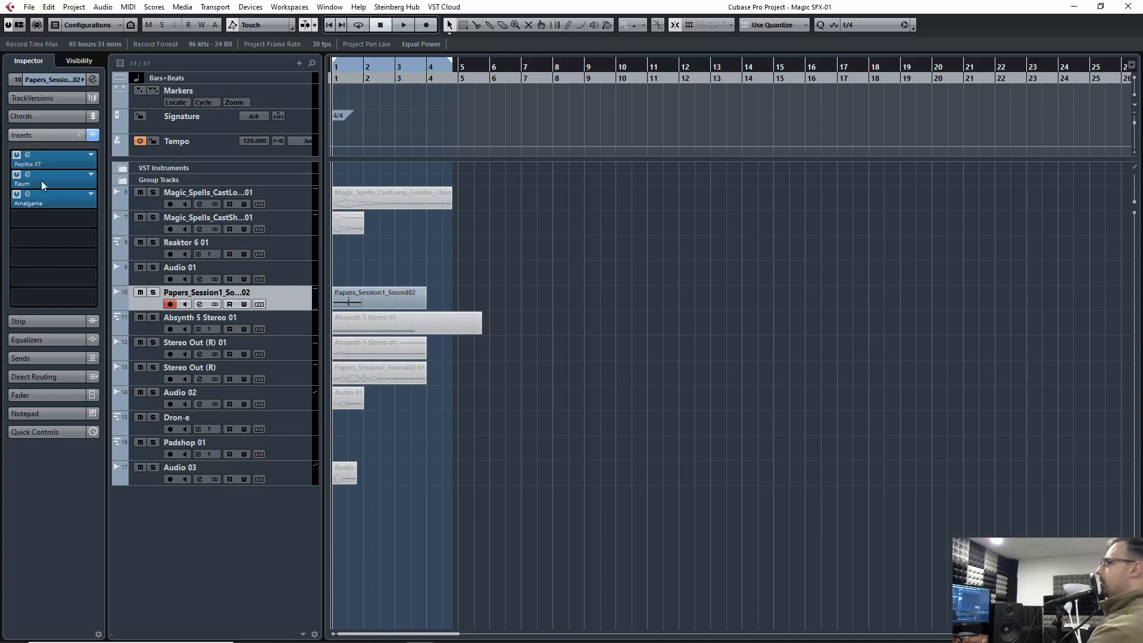
Step: Play the Papers clip with the Amalgame window open to examine its effect modules in motion, and close the window
click(28, 195)
drag(494, 119, 658, 97)
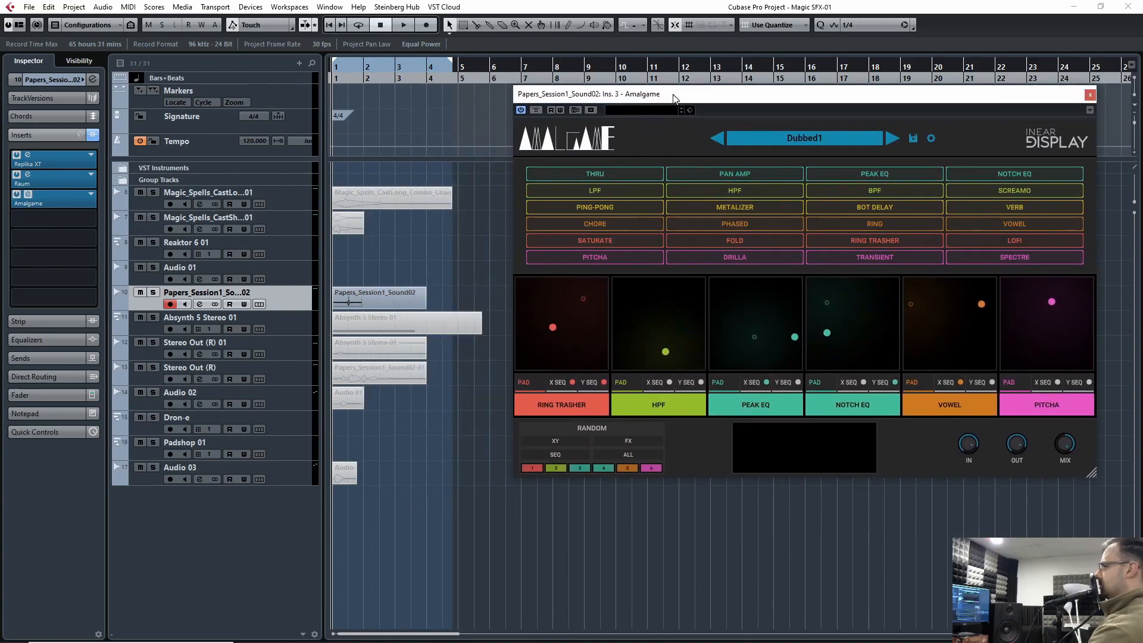
key(space)
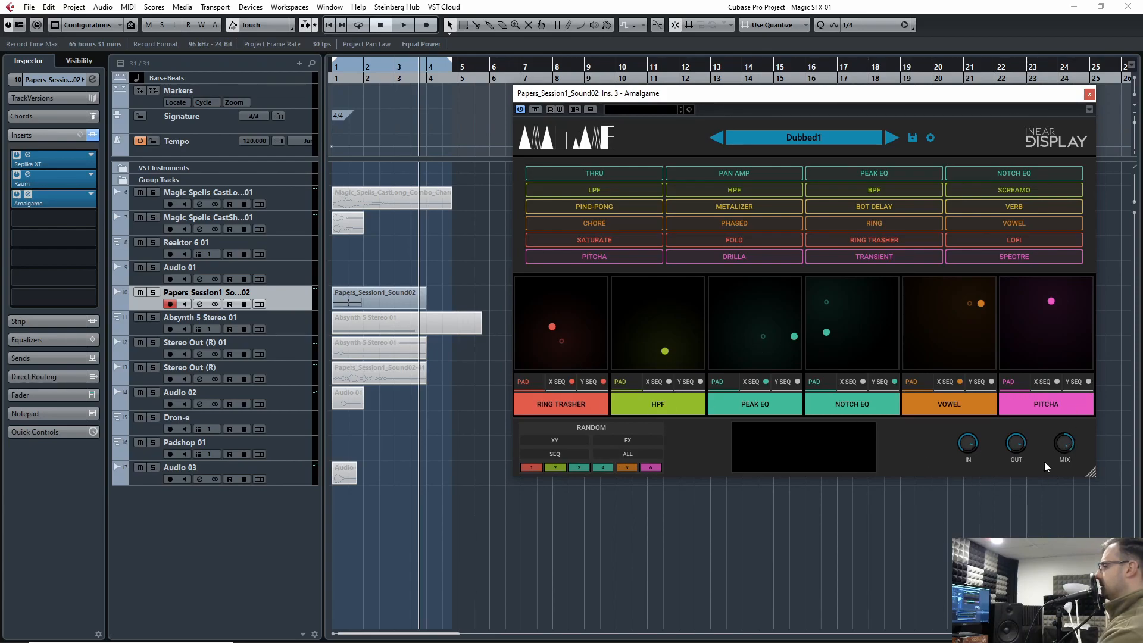
click(1089, 94)
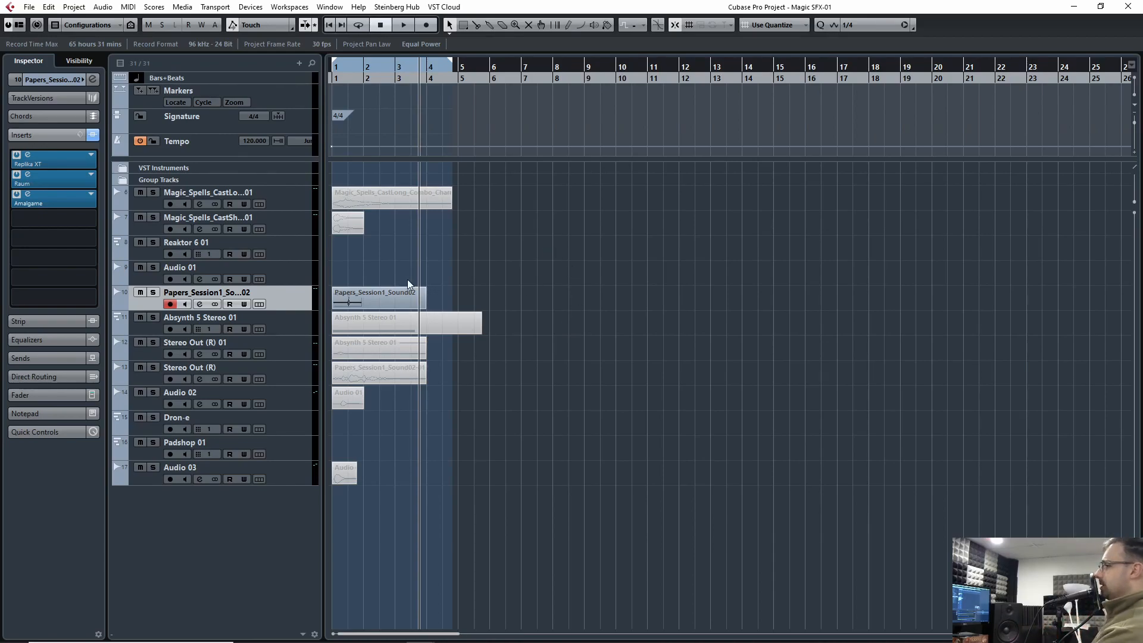
Step: Mute the Papers_Session1_Sound02 clip and deselect it
drag(388, 288, 390, 287)
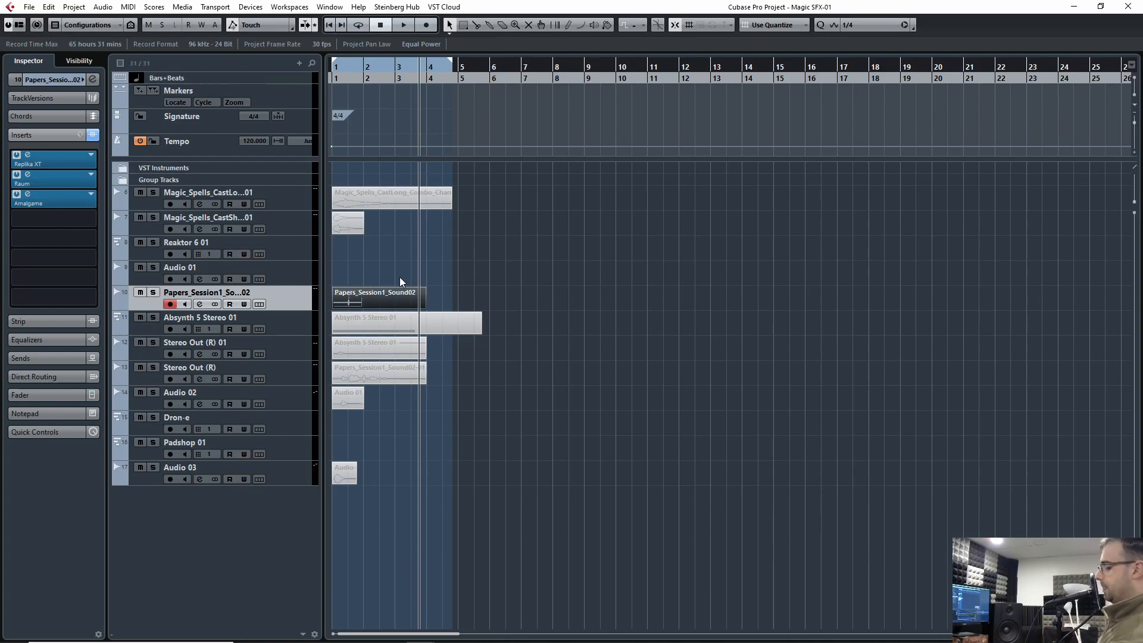
click(613, 310)
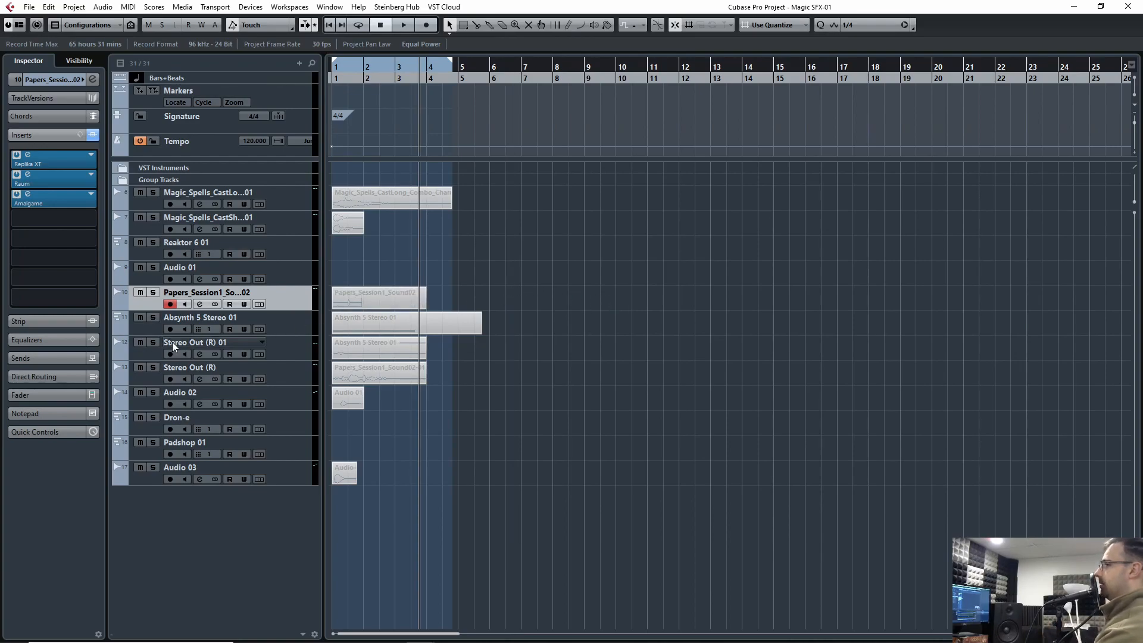
Step: Open the Absynth 5 Stereo 01 track's instrument, mutate its current sound twice, and close the instrument window
click(142, 329)
click(93, 204)
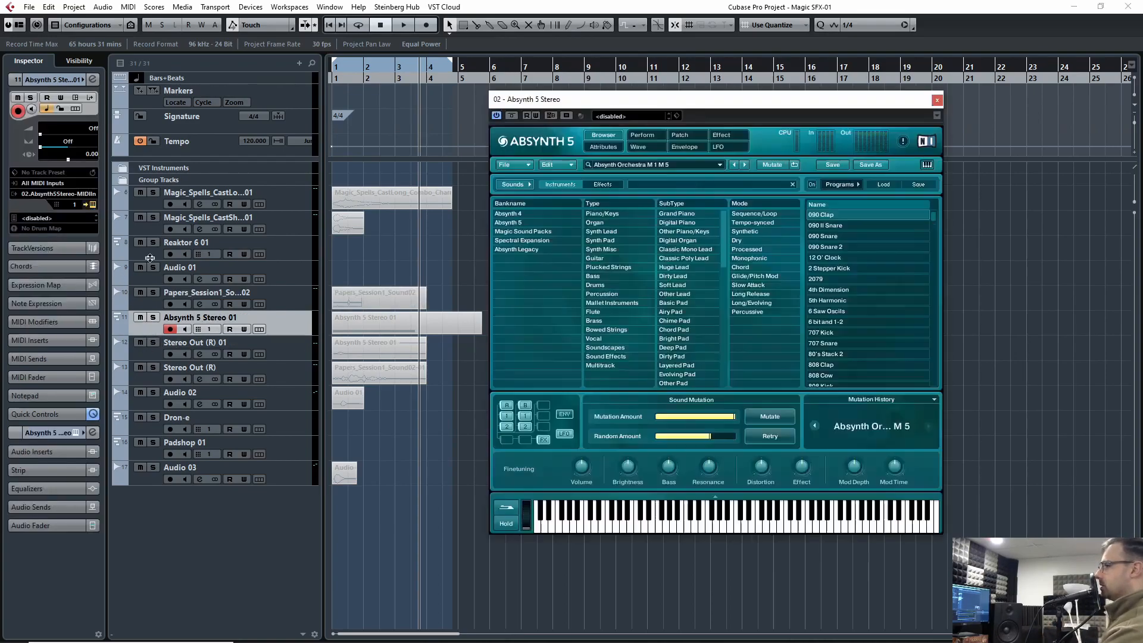
drag(640, 100, 622, 100)
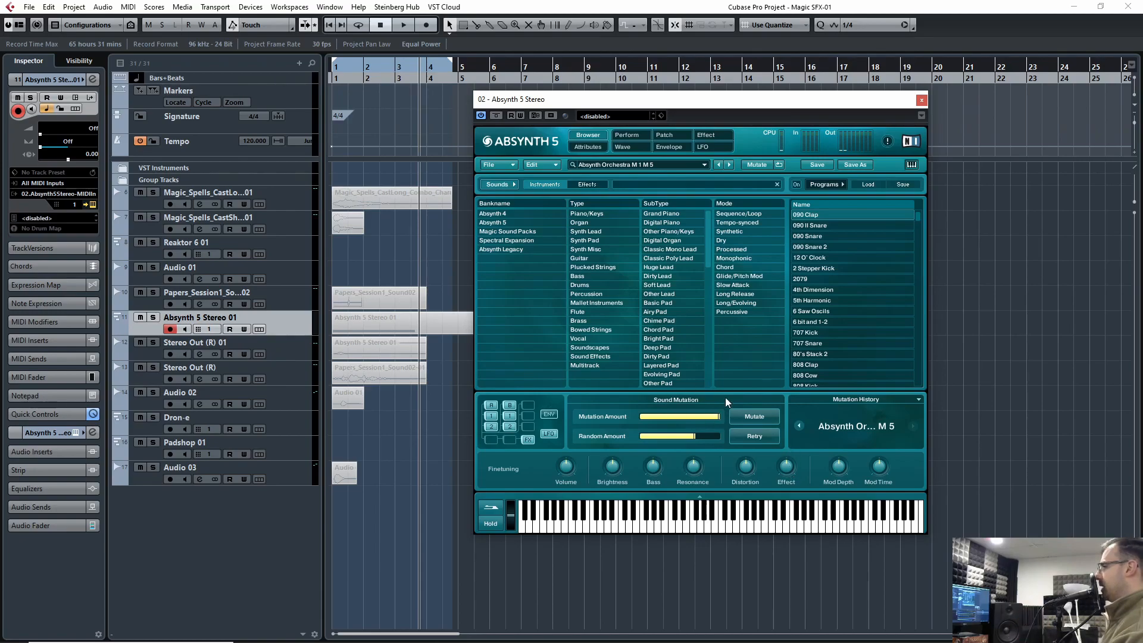
click(755, 417)
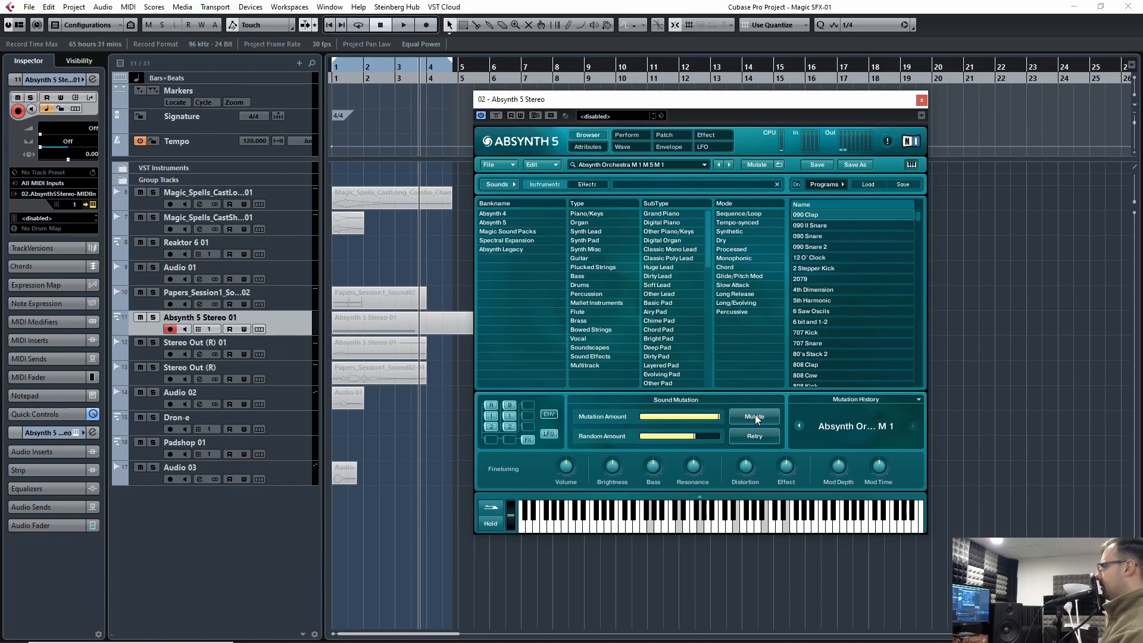
click(755, 415)
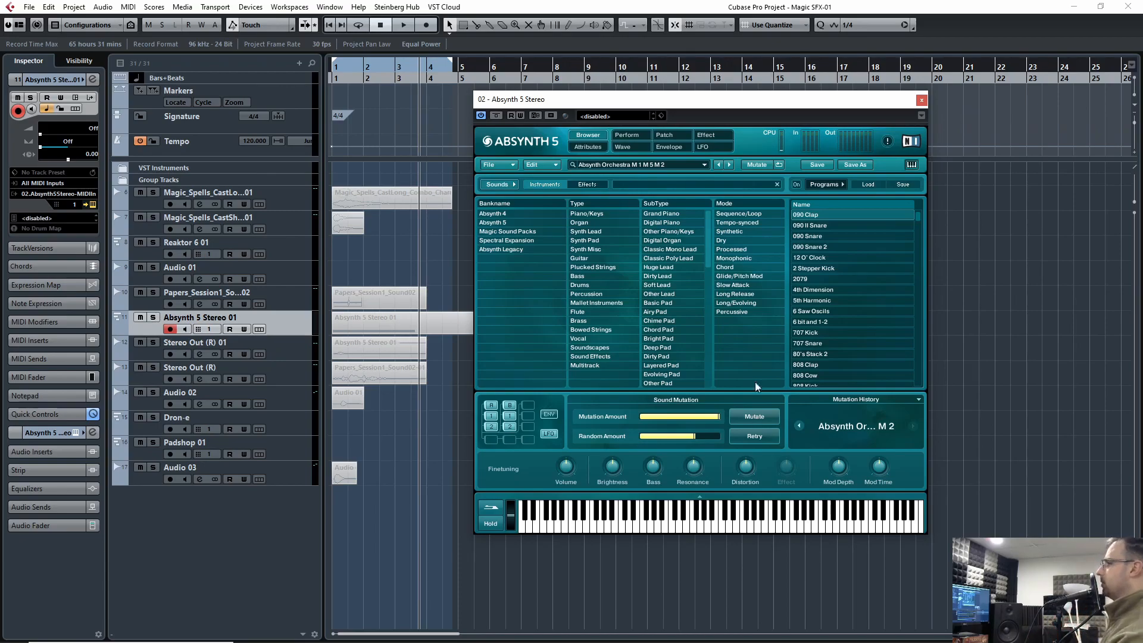
click(922, 100)
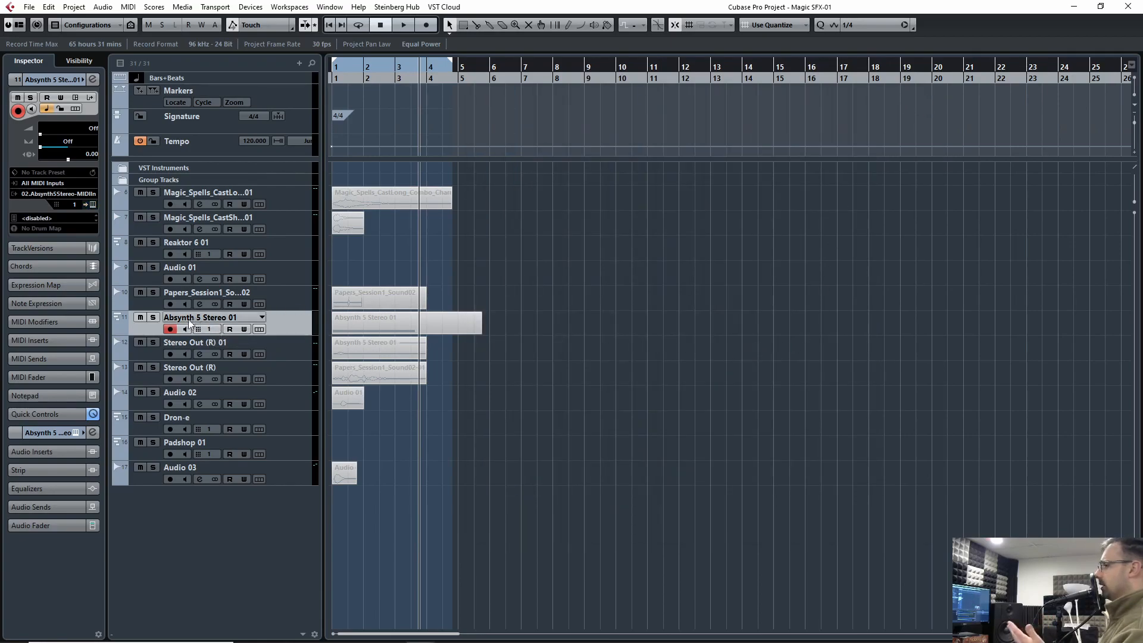
click(238, 296)
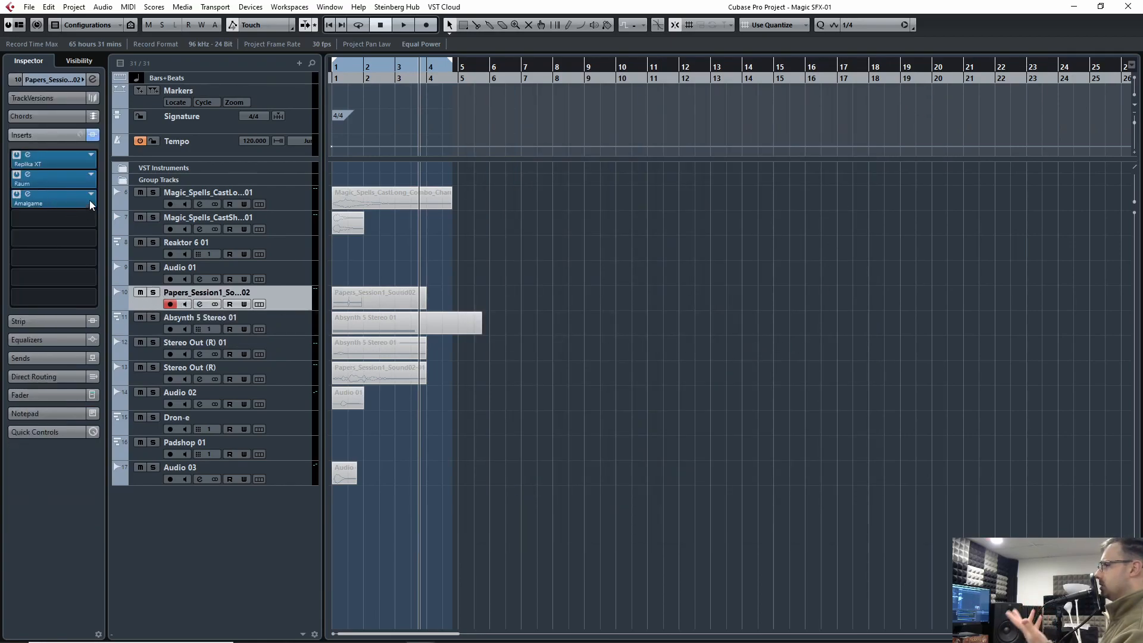
click(151, 324)
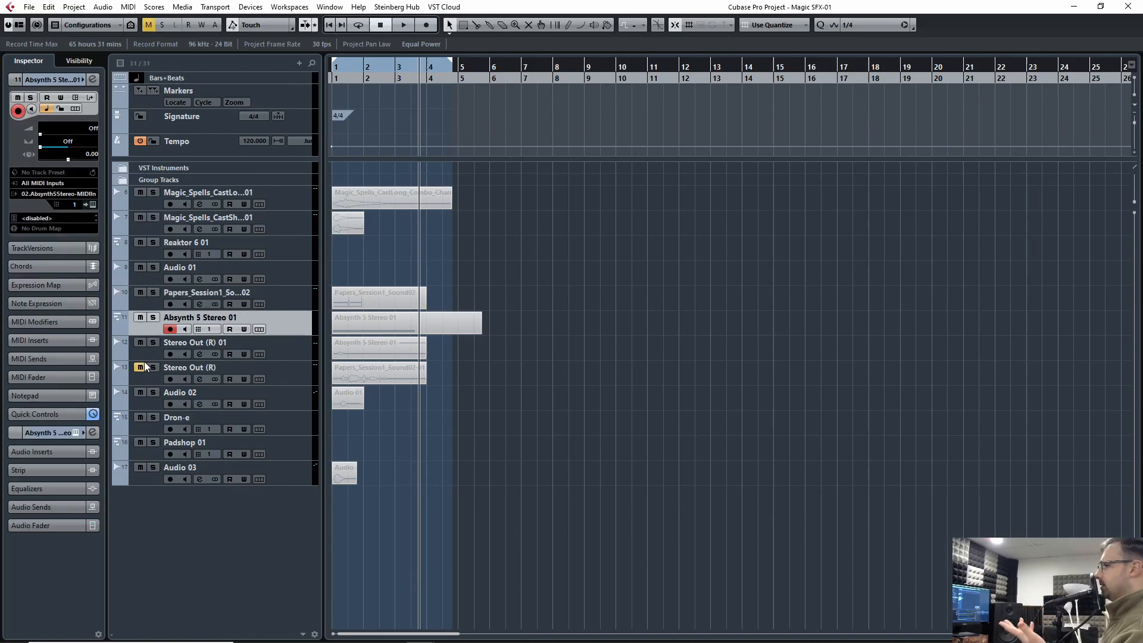
Step: Open the Dron-e track's Reaktor 6 instrument, examine its sample map, and close the instrument window
click(144, 417)
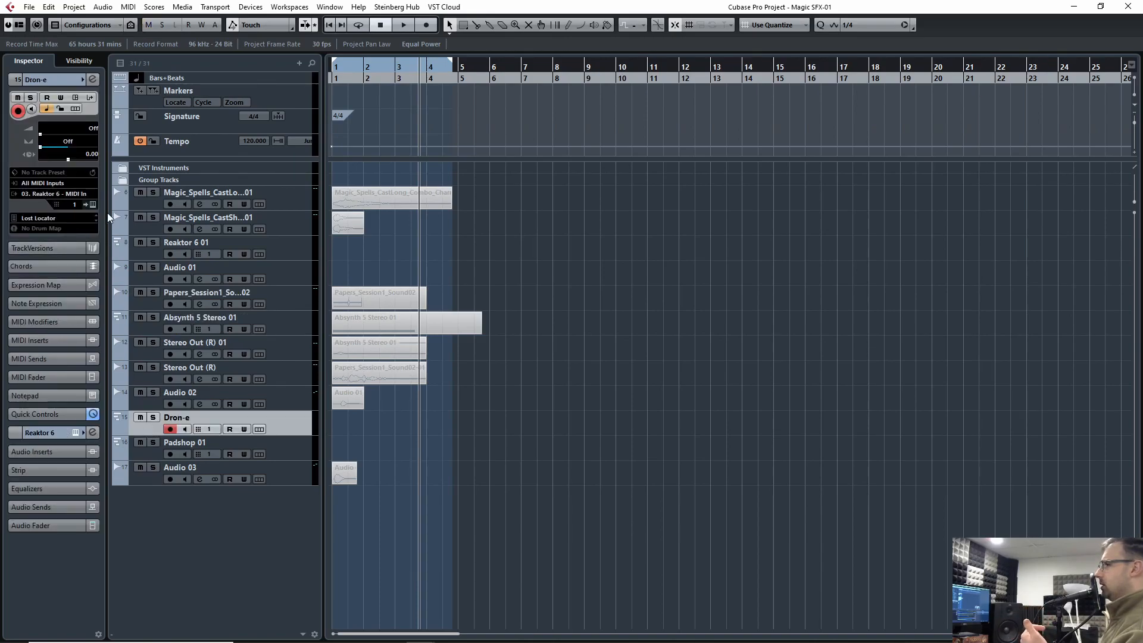
click(92, 205)
drag(601, 17, 593, 88)
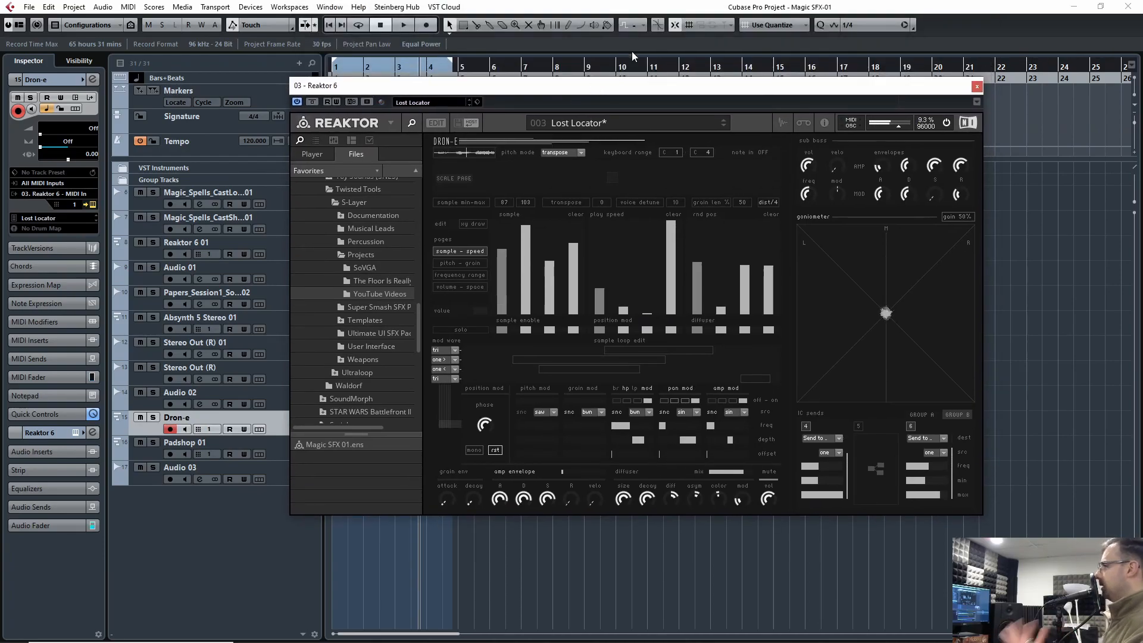
click(783, 122)
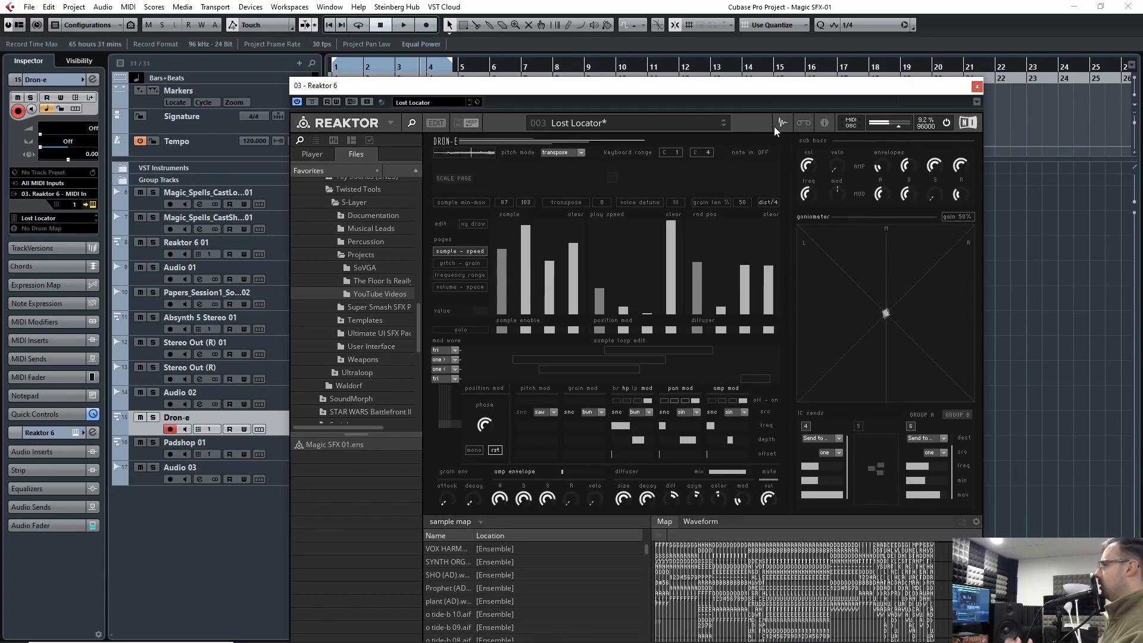
click(787, 118)
drag(765, 88, 764, 65)
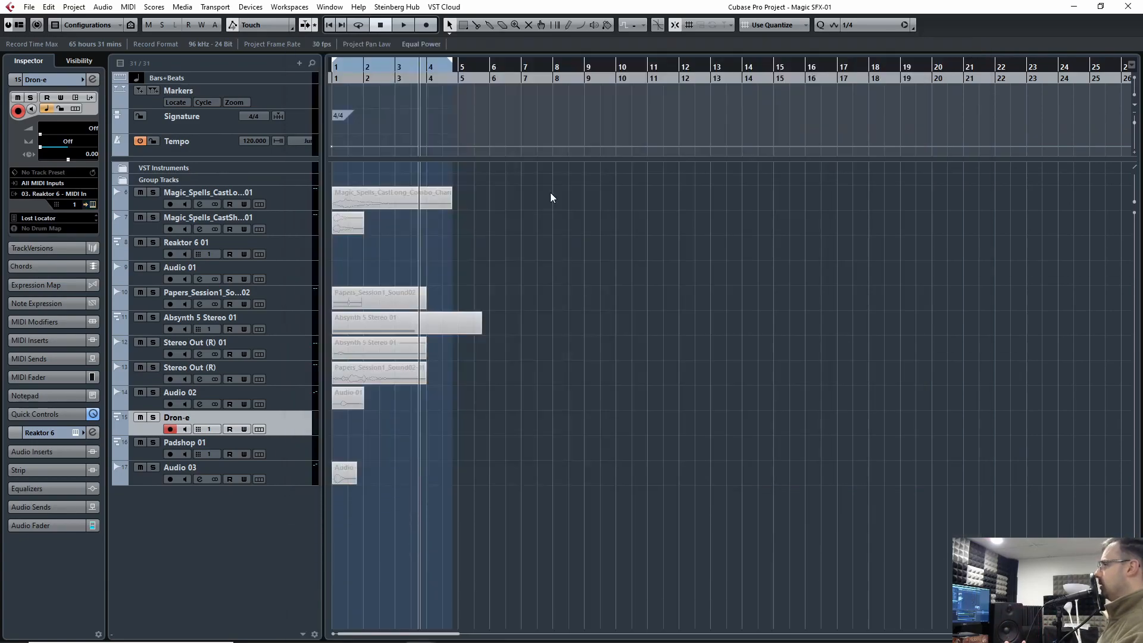
Step: Open the Padshop 01 track's instrument, examine its grain waveform and duration controls, and close the instrument window
click(977, 64)
click(163, 454)
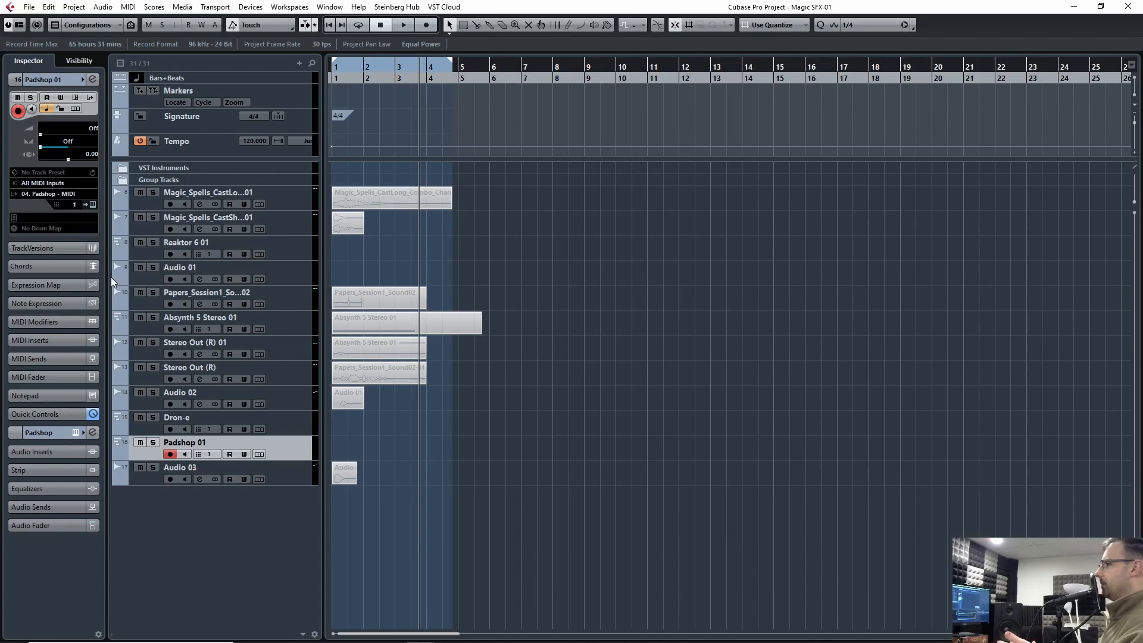
click(92, 203)
mouse_move(549, 278)
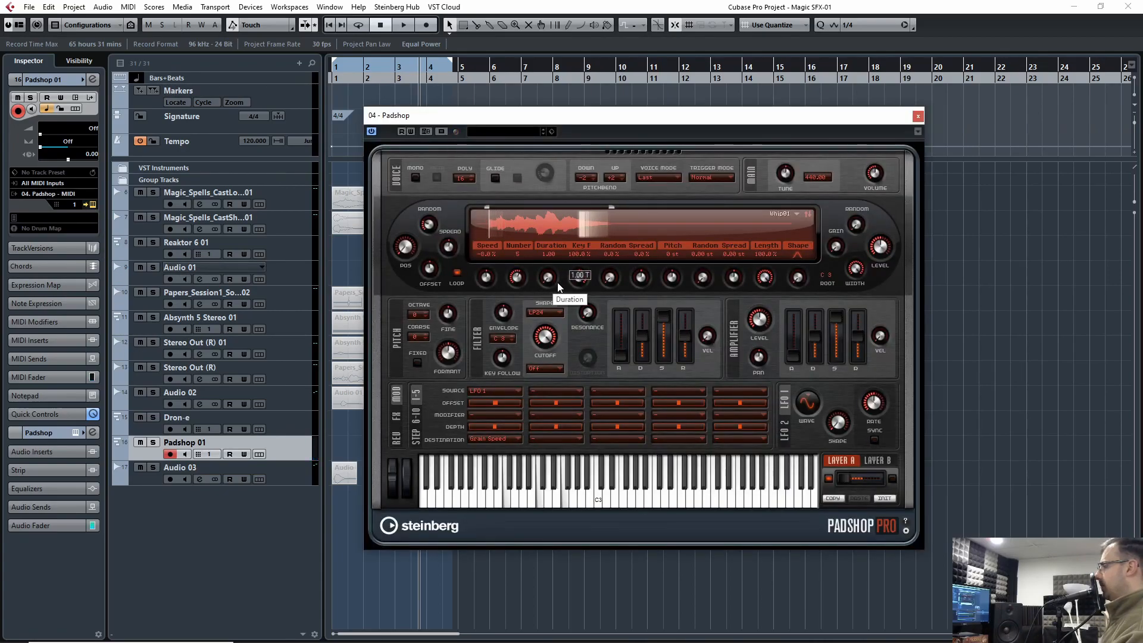
click(920, 119)
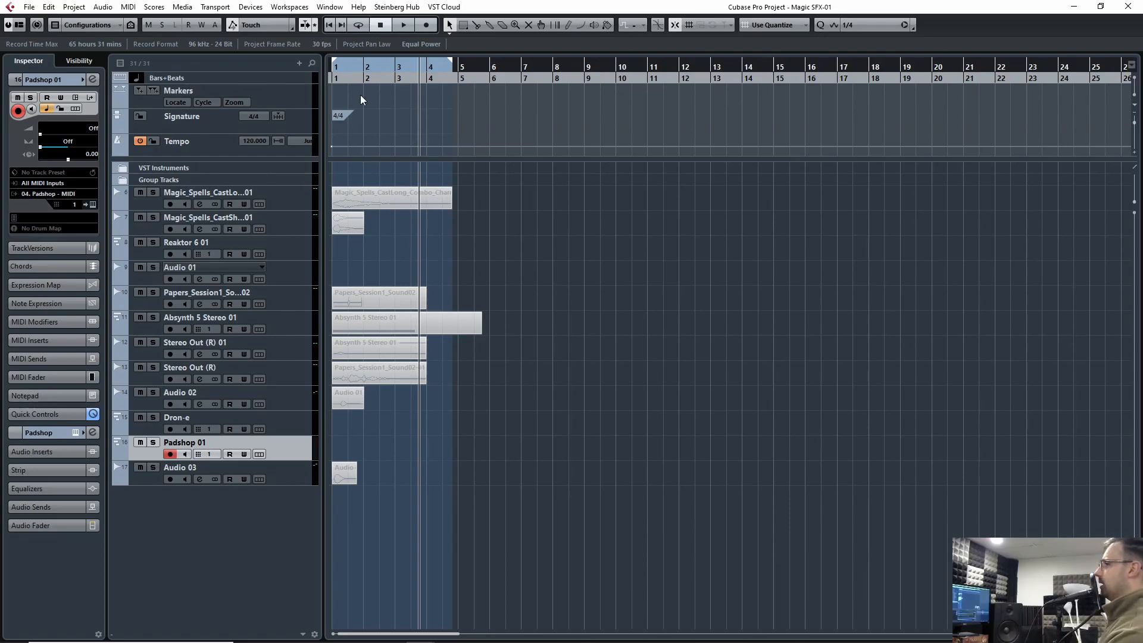
Step: Open the Reaktor 6 01 track's instrument and show the sample map of its Kit_Diver snapshot
click(113, 247)
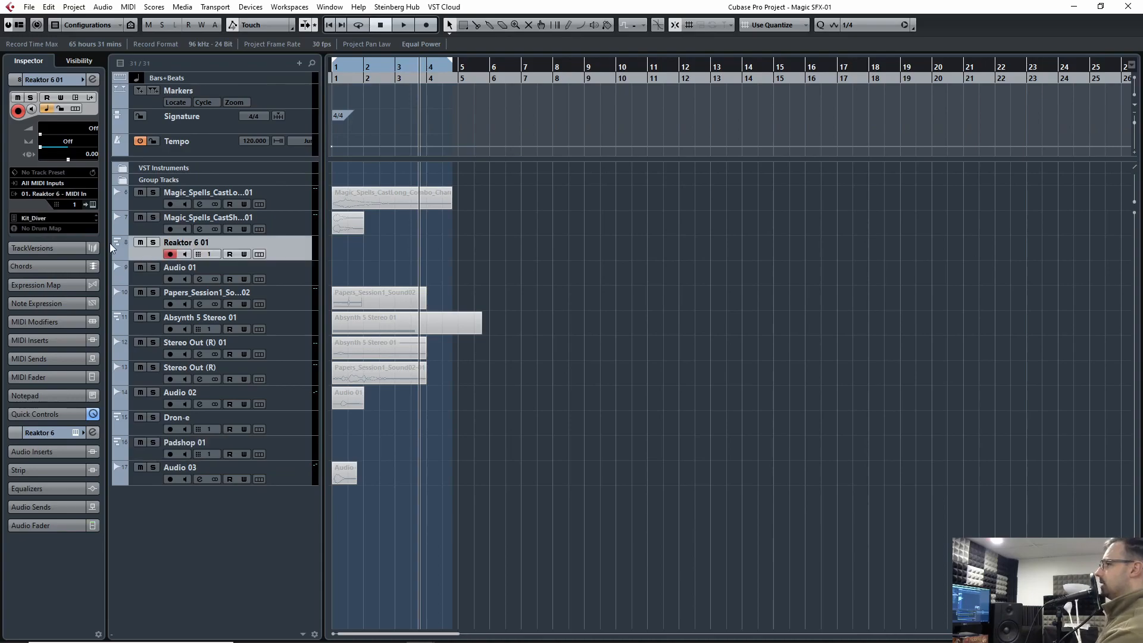
click(93, 204)
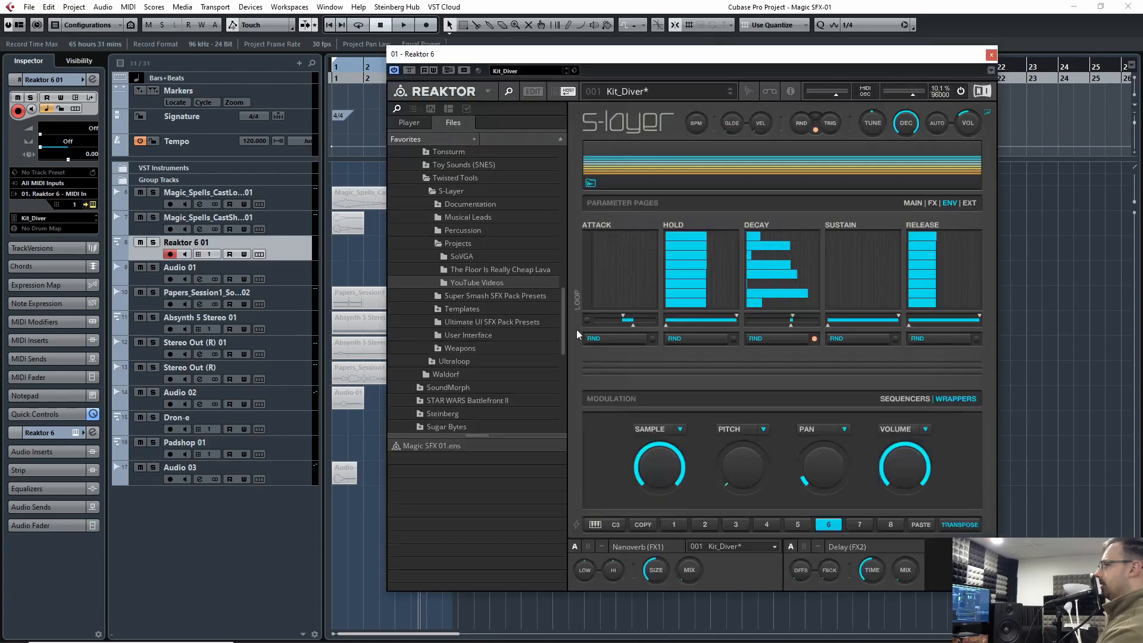
click(749, 91)
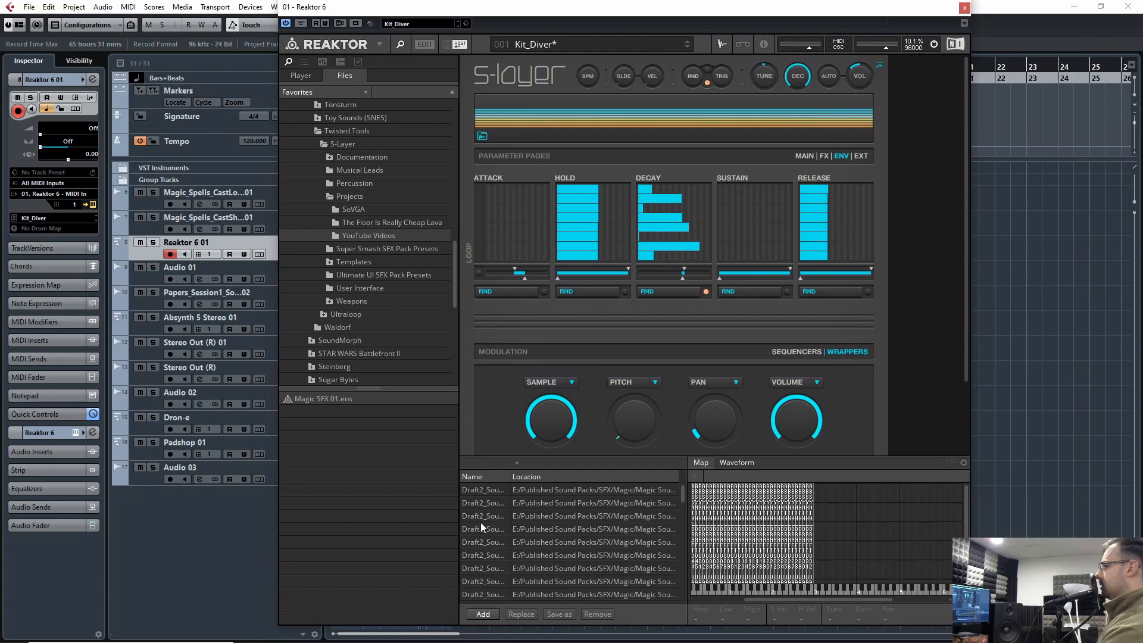
Step: Audition the samples Draft2_Sound9.wav and Draft2_Sound7.wav from the sample map's list
click(501, 493)
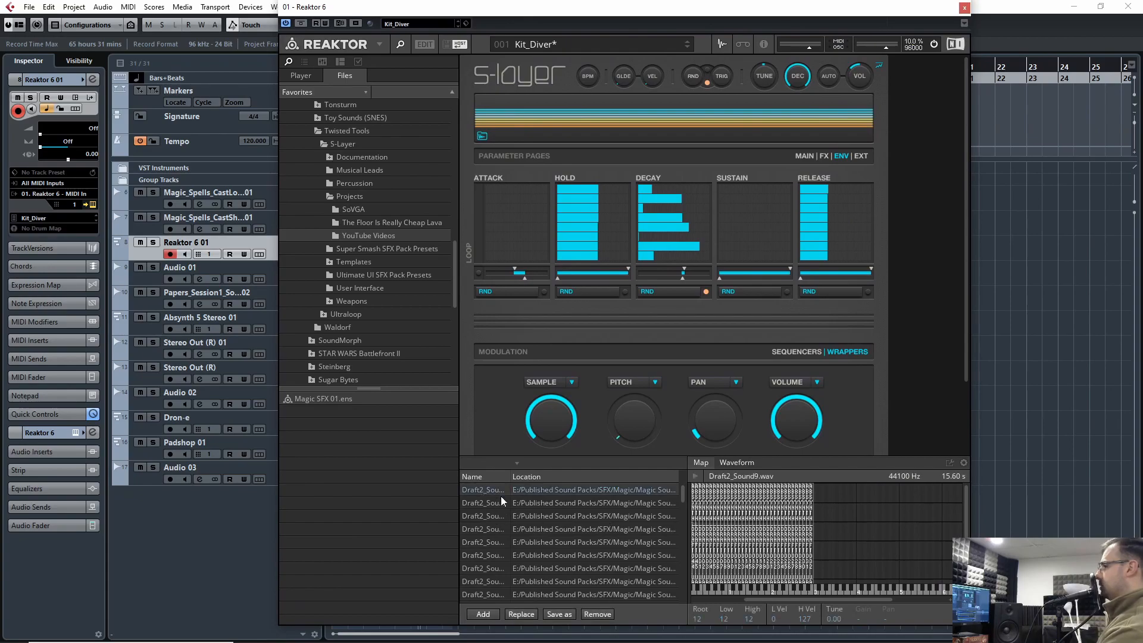
click(696, 477)
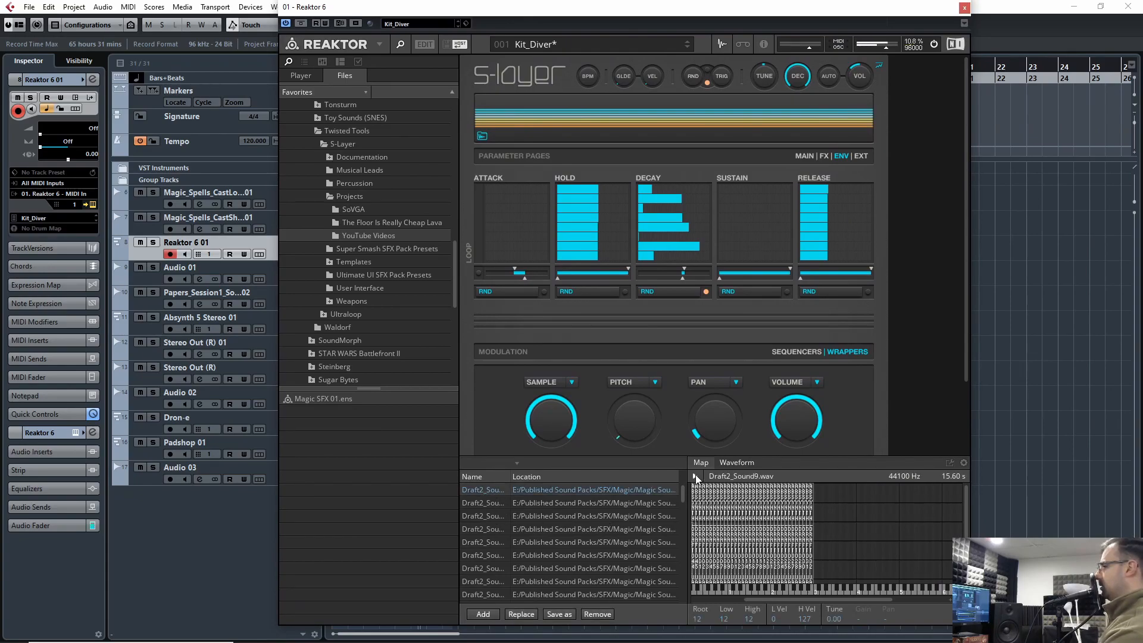
click(696, 477)
click(635, 516)
click(697, 474)
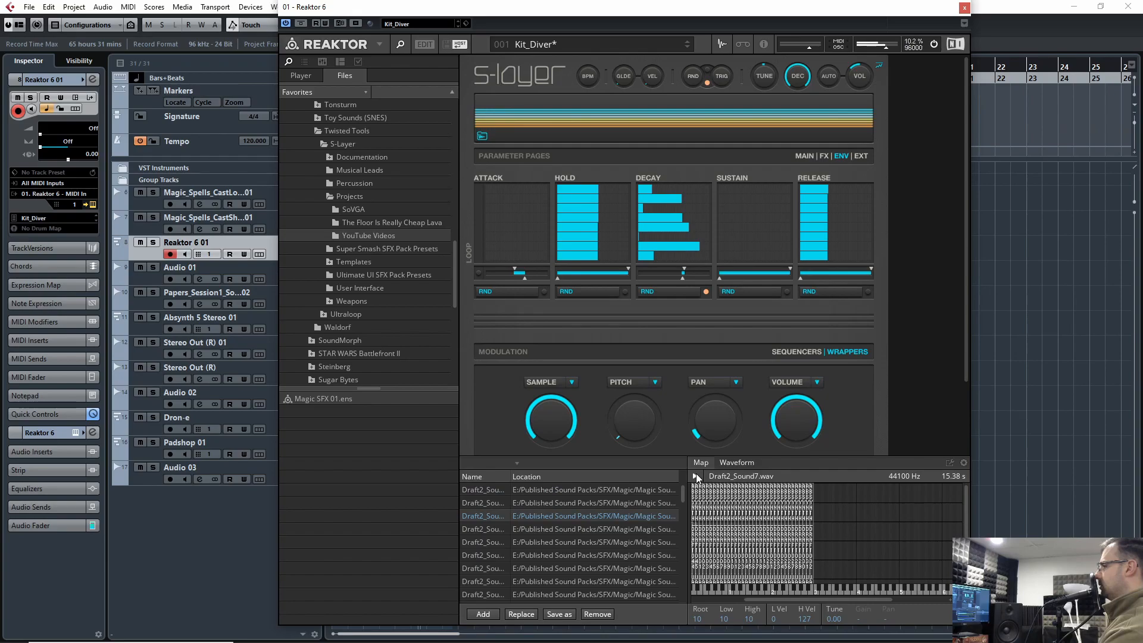
click(697, 475)
Step: Audition Absynth_Draft023.wav and Absynth_Draft003.wav further down the sample list, and hide the sample map
drag(682, 499, 683, 559)
click(663, 558)
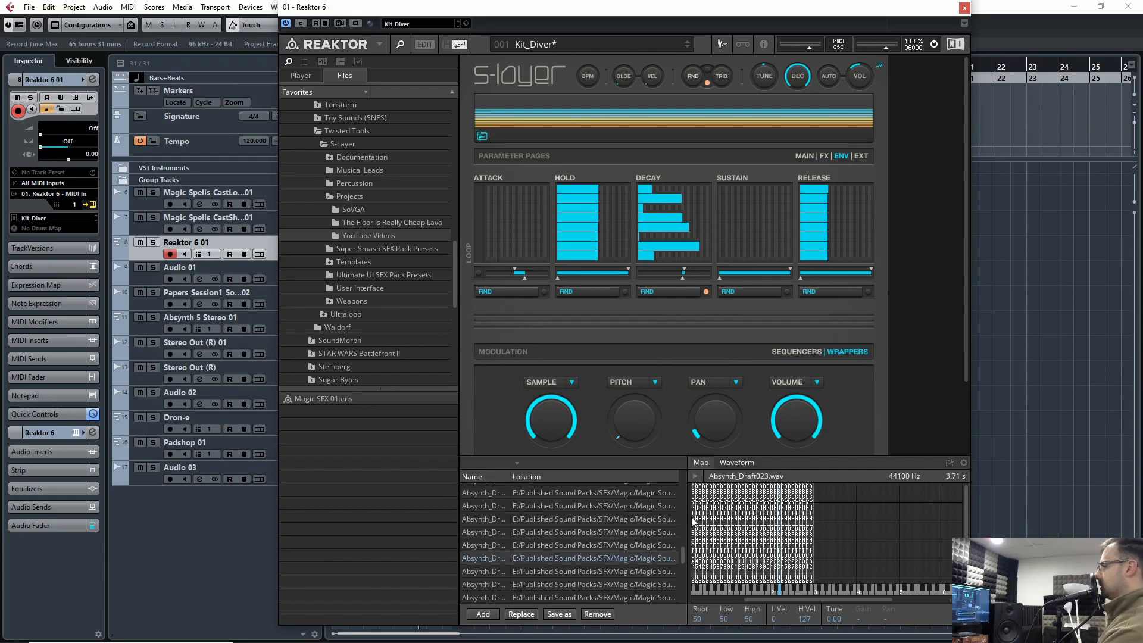
click(695, 477)
drag(682, 556, 676, 597)
click(677, 571)
click(696, 476)
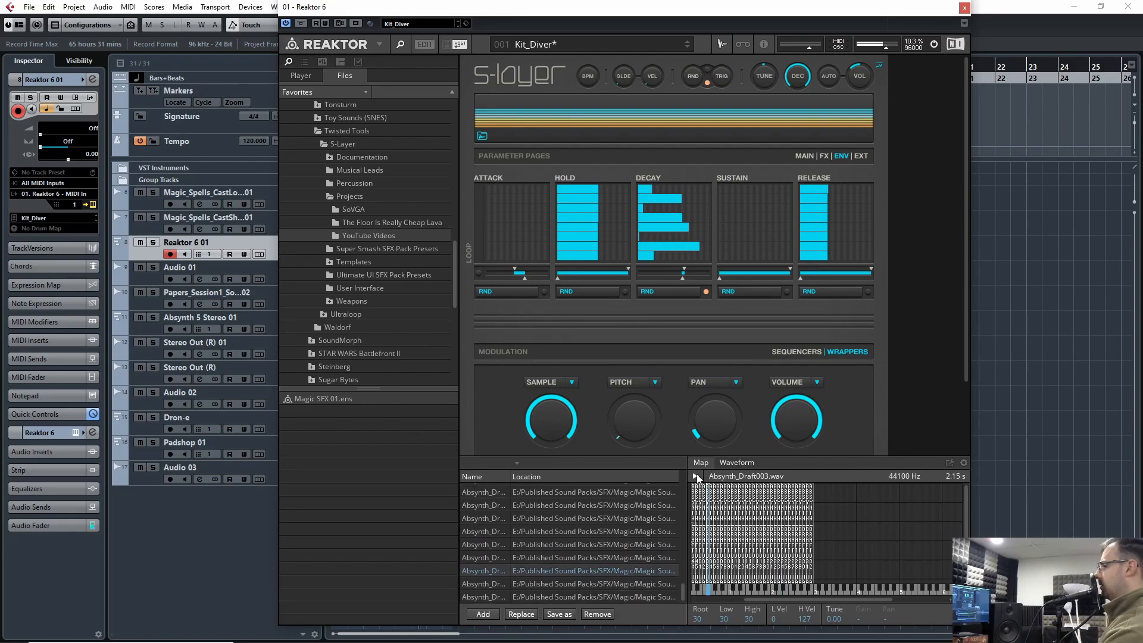
click(722, 44)
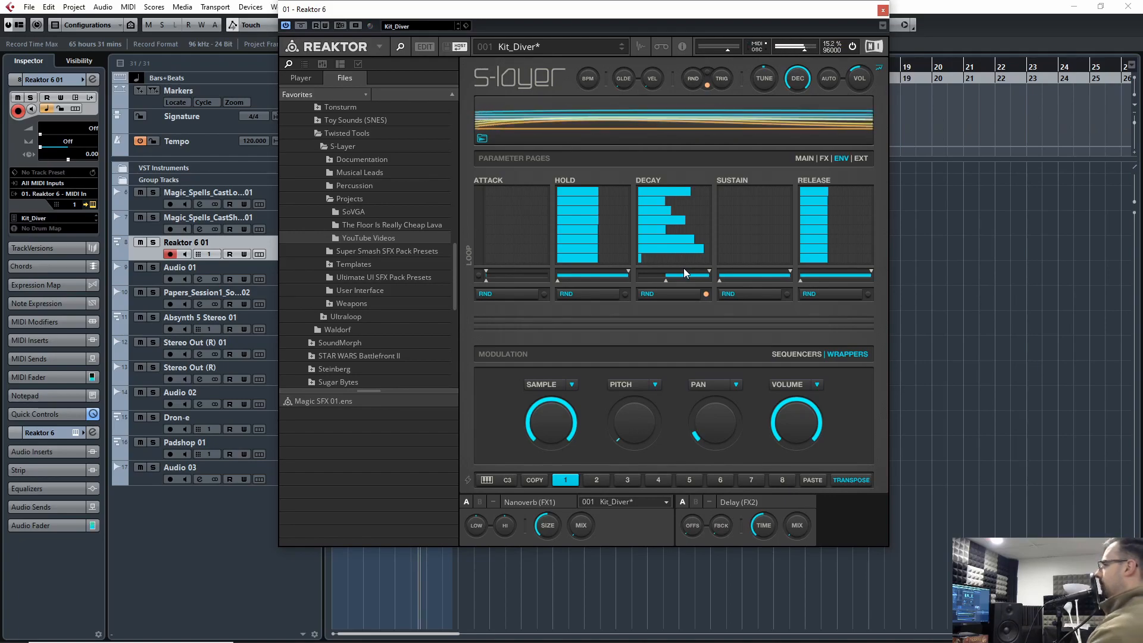
Step: Set the attack randomization range to about 59–70 and lower the decay range's upper limit to just above its middle
drag(487, 271, 521, 283)
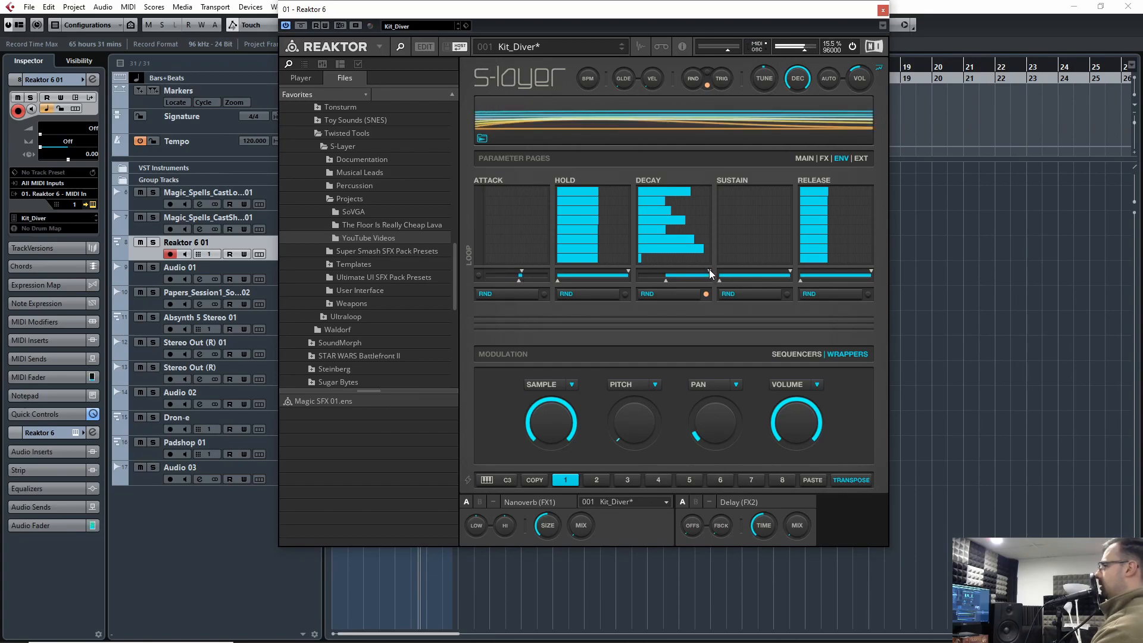
drag(519, 281, 527, 280)
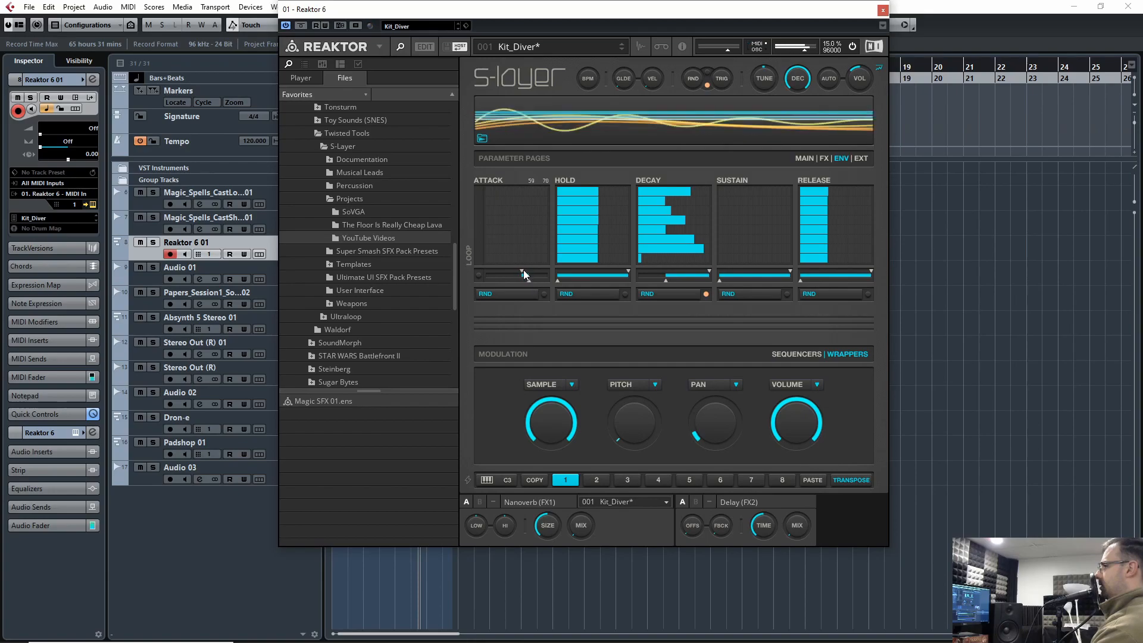
drag(709, 271, 683, 274)
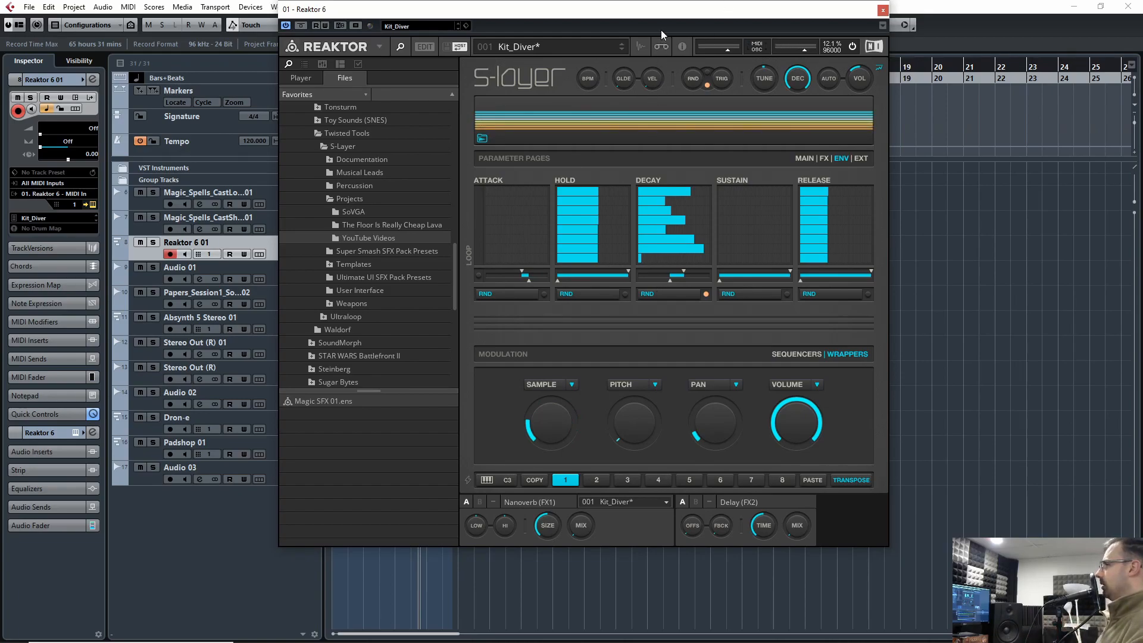
Step: Show the Kit_Diver sample map again to review the loaded samples, and hide it
click(644, 43)
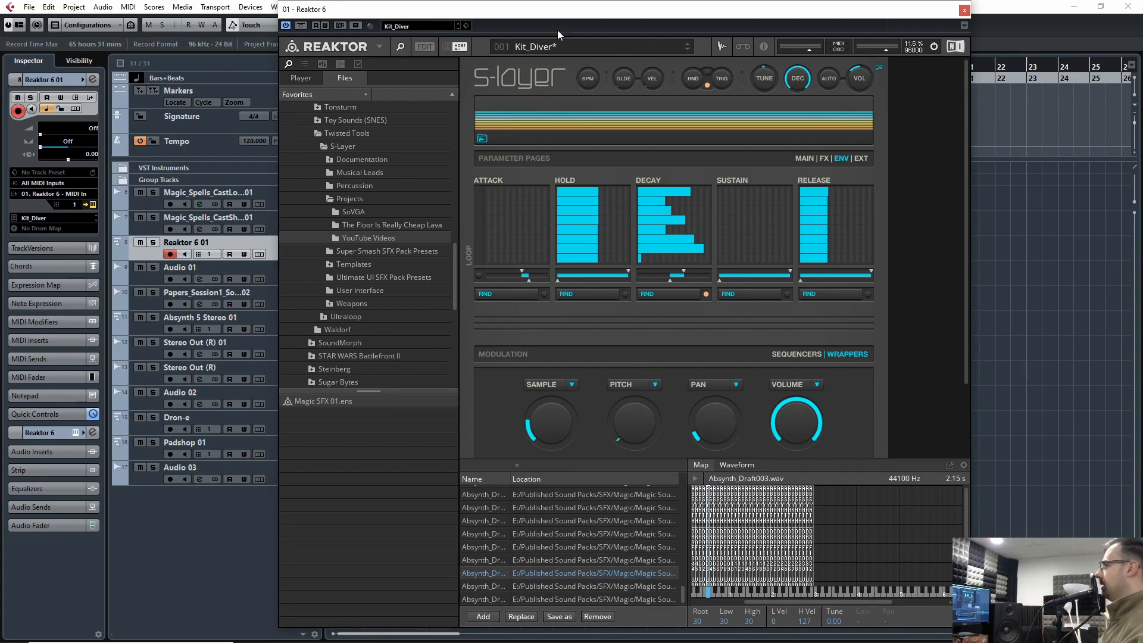
click(720, 45)
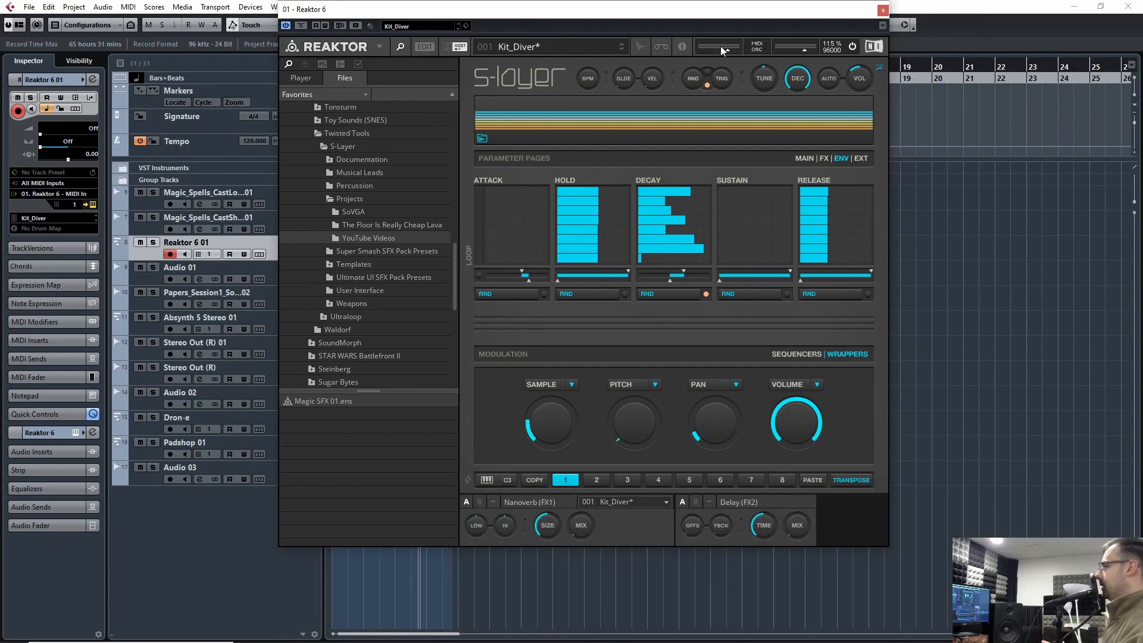